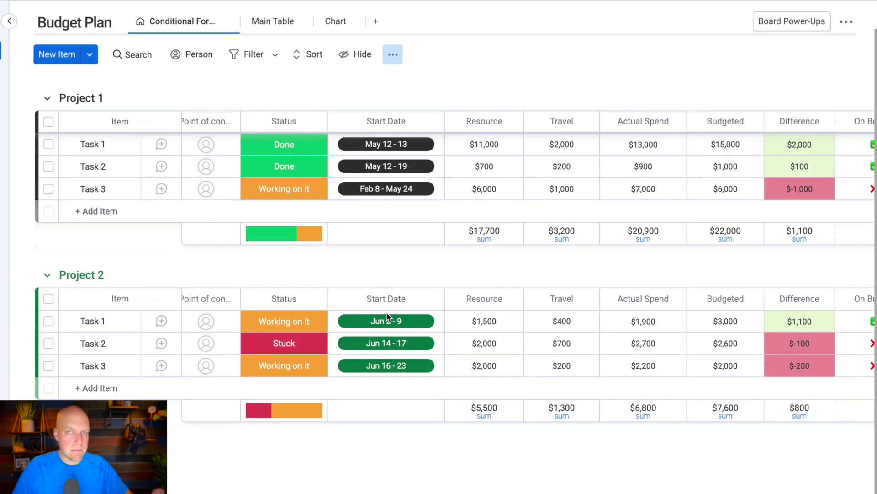
Examine the Budget Plan board's conditional formatting, main table and chart views, ending on the conditional formatting view.
{"action": "scroll", "coordinate": [386, 313], "scroll_direction": "right", "scroll_amount": 4}
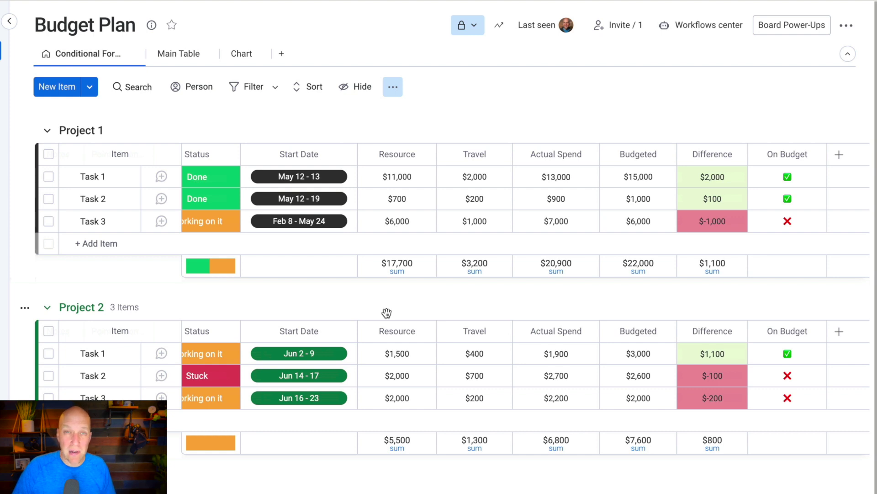
{"action": "scroll", "coordinate": [386, 313], "scroll_direction": "left", "scroll_amount": 4}
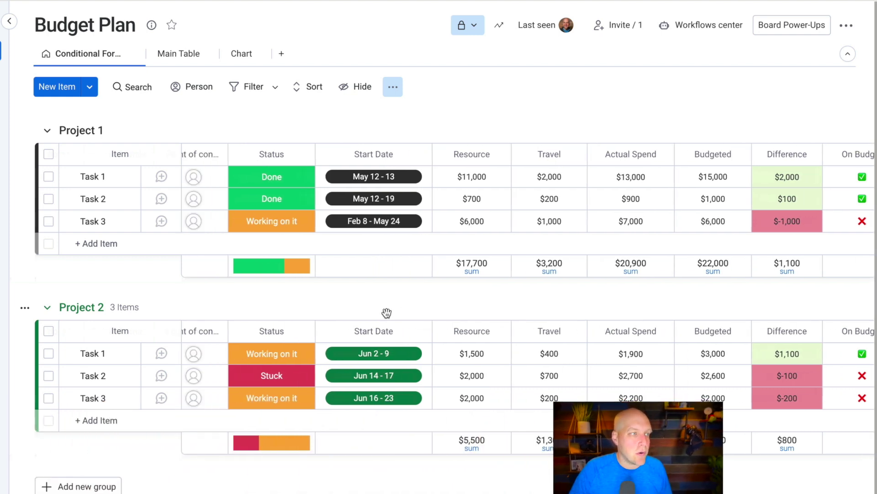
{"action": "scroll", "coordinate": [386, 313], "scroll_direction": "left", "scroll_amount": 3}
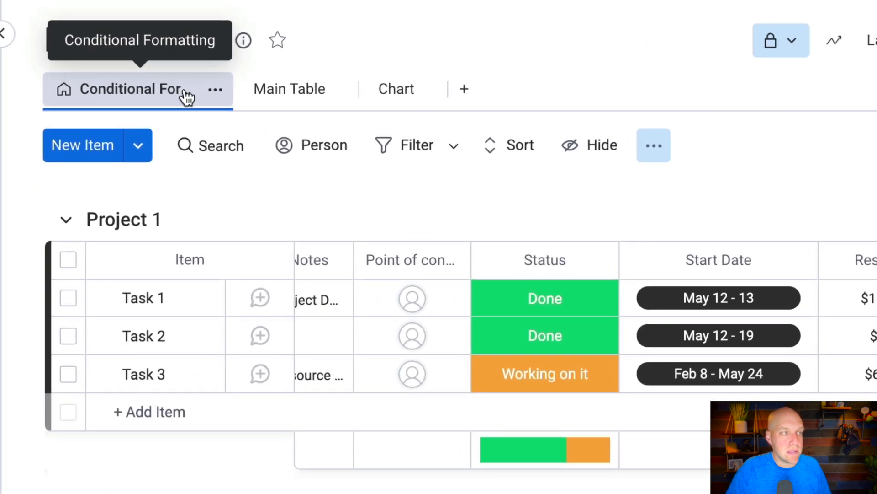
{"action": "left_click", "coordinate": [280, 90]}
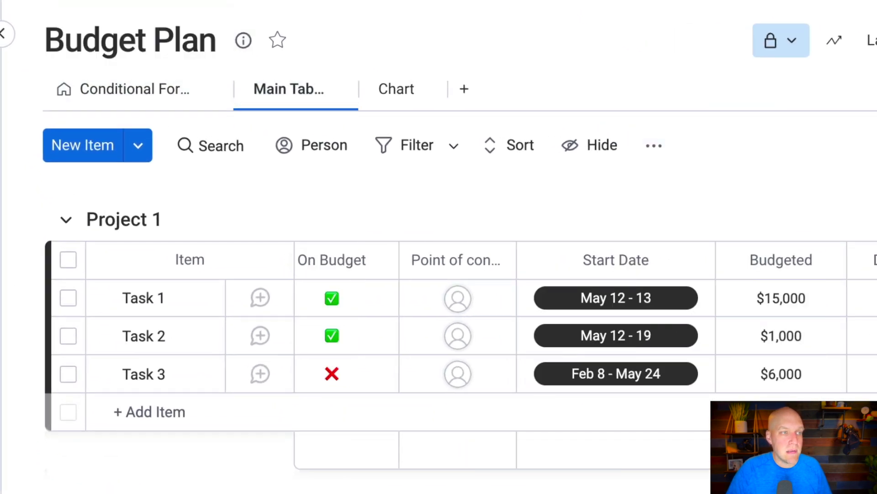
{"action": "scroll", "coordinate": [519, 425], "scroll_direction": "right", "scroll_amount": 3}
{"action": "scroll", "coordinate": [423, 349], "scroll_direction": "left", "scroll_amount": 3}
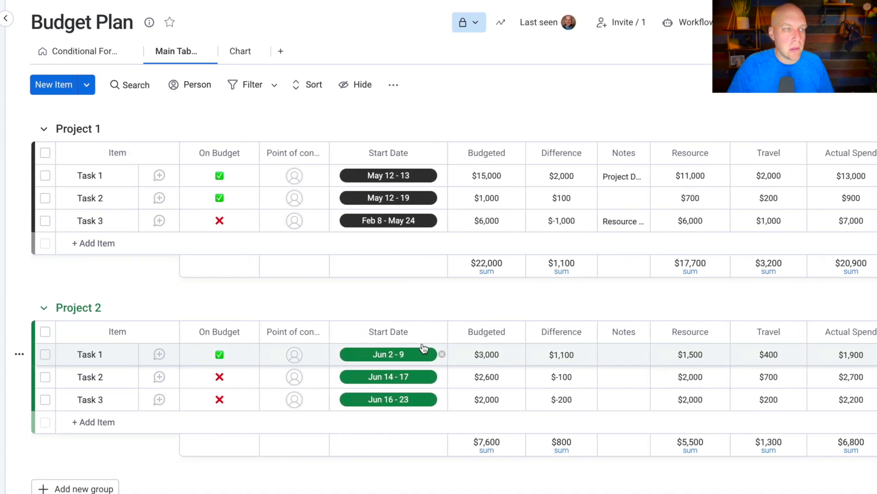
{"action": "left_click", "coordinate": [242, 58]}
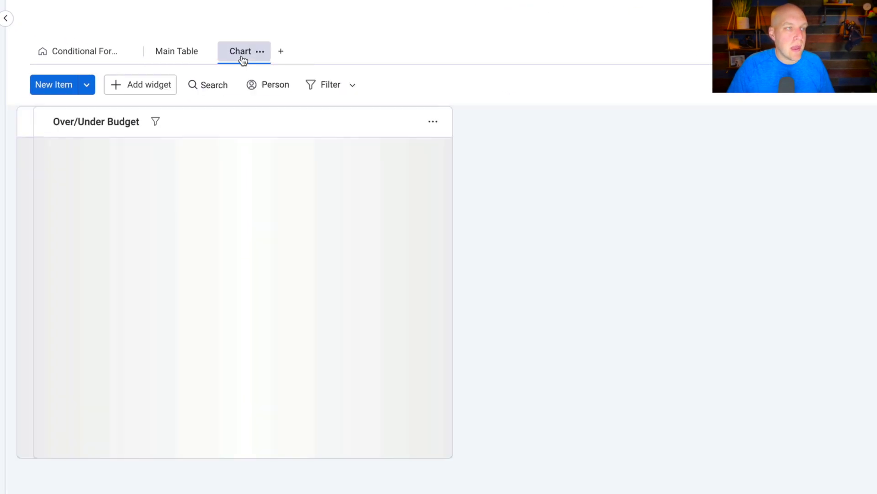
{"action": "left_click", "coordinate": [181, 54]}
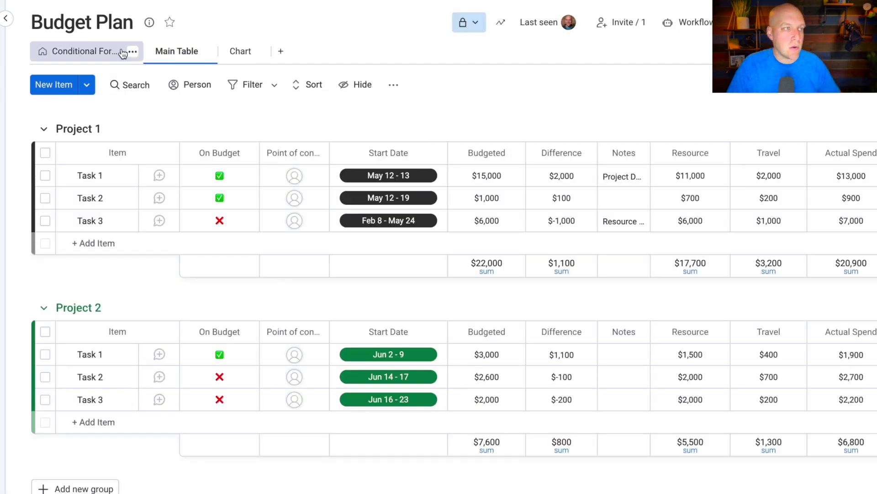
{"action": "left_click", "coordinate": [88, 54]}
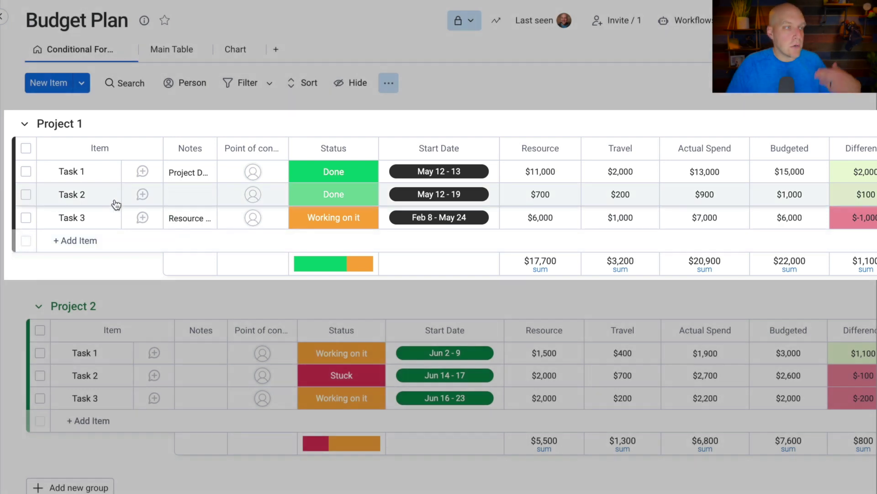
Rename Task 1 of Project 1 as Logo and rename its group as Project 1 Brand Refresh.
{"action": "left_click", "coordinate": [97, 173]}
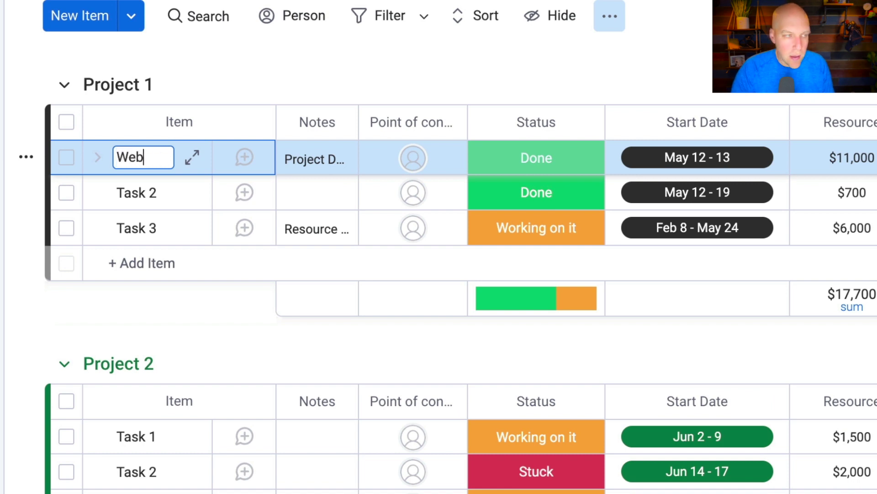
{"action": "left_click", "coordinate": [133, 89]}
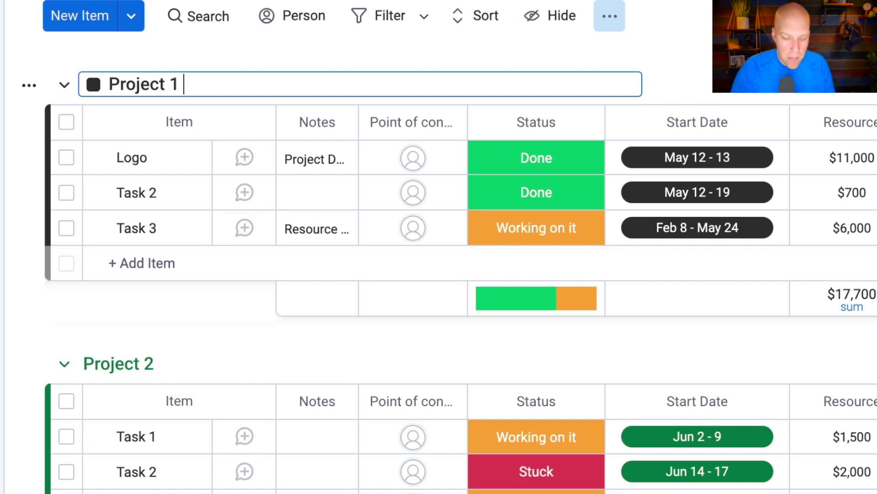
{"action": "type", "text": "Brand Refre"}
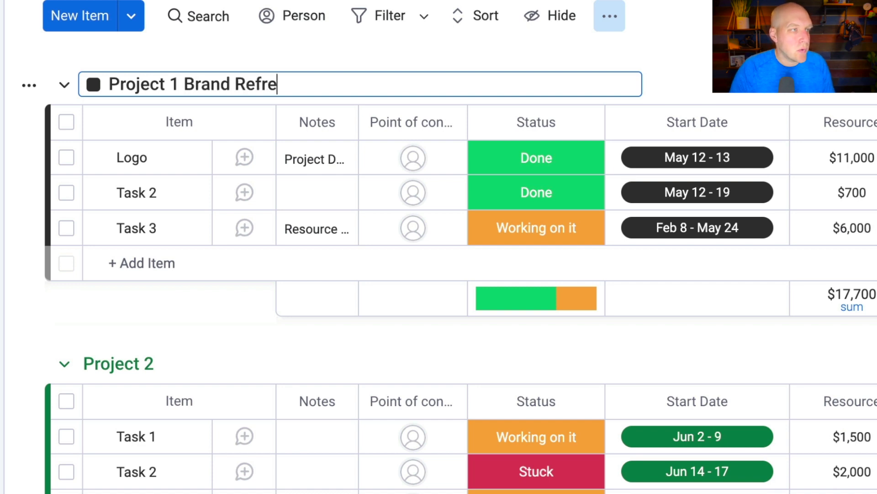
{"action": "type", "text": "sh"}
{"action": "key", "text": "Return"}
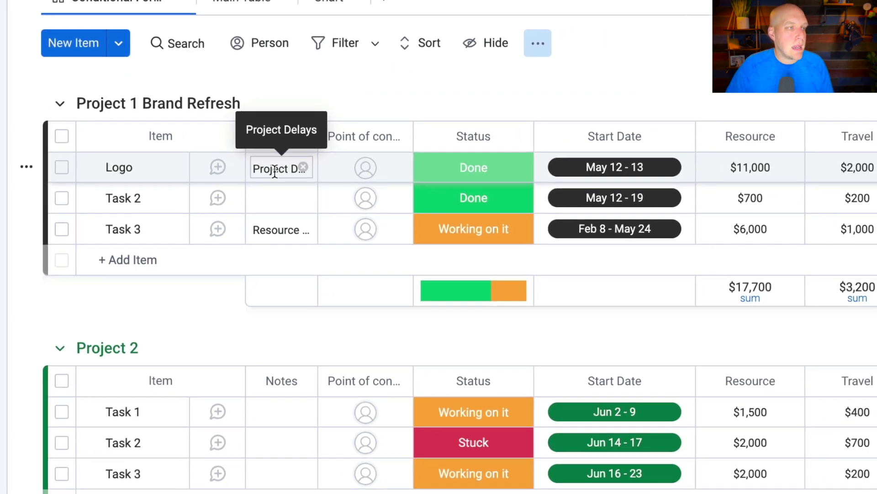
Assign the second suggested person as the Logo item's point of contact and set its status to Working on it.
{"action": "left_click", "coordinate": [268, 184]}
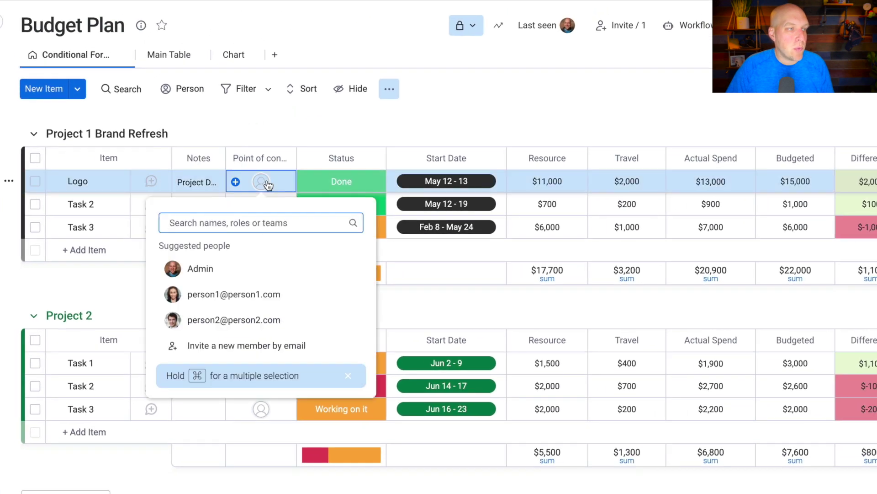
{"action": "left_click", "coordinate": [246, 294]}
{"action": "left_click", "coordinate": [361, 184]}
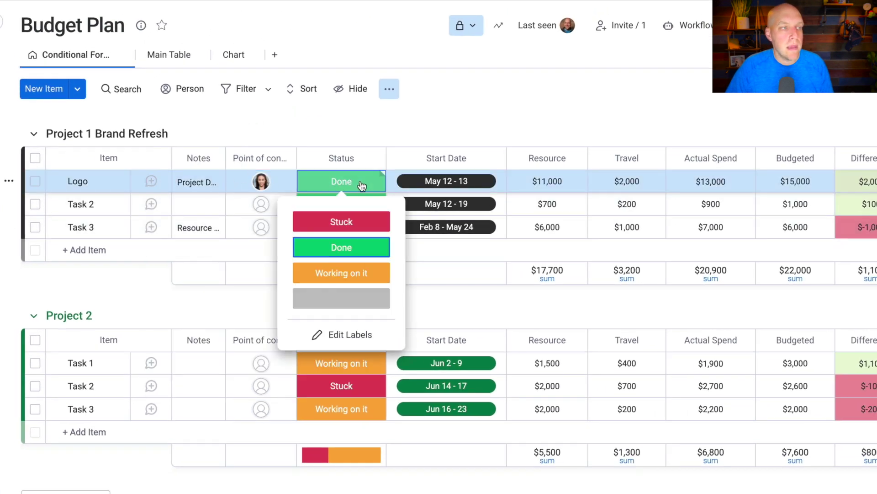
{"action": "left_click", "coordinate": [335, 273]}
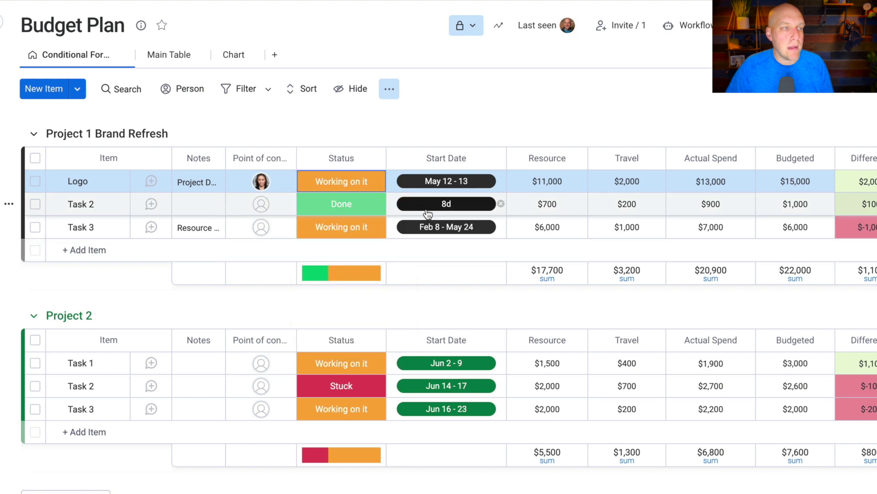
Set the Logo item's date range to November 8 to 30, 2022.
{"action": "left_click", "coordinate": [460, 180]}
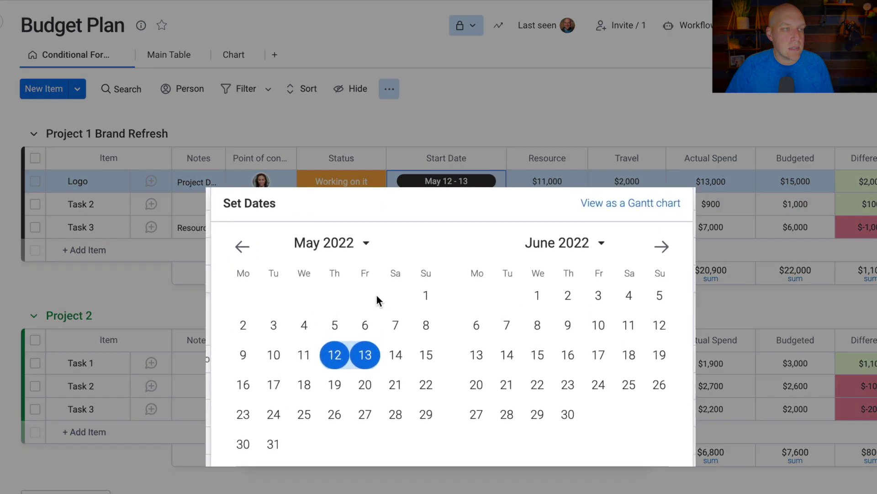
{"action": "left_click", "coordinate": [671, 247]}
{"action": "left_click", "coordinate": [672, 247]}
{"action": "left_click", "coordinate": [673, 247]}
{"action": "left_click", "coordinate": [673, 247]}
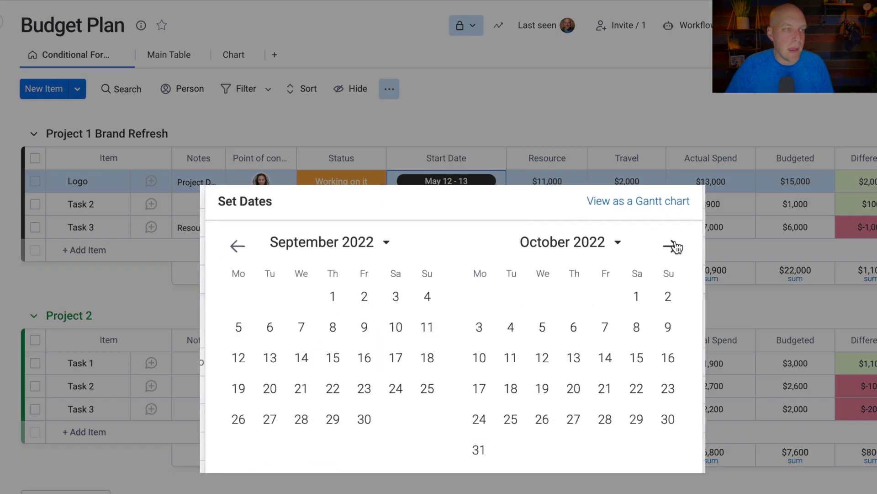
{"action": "left_click", "coordinate": [672, 247]}
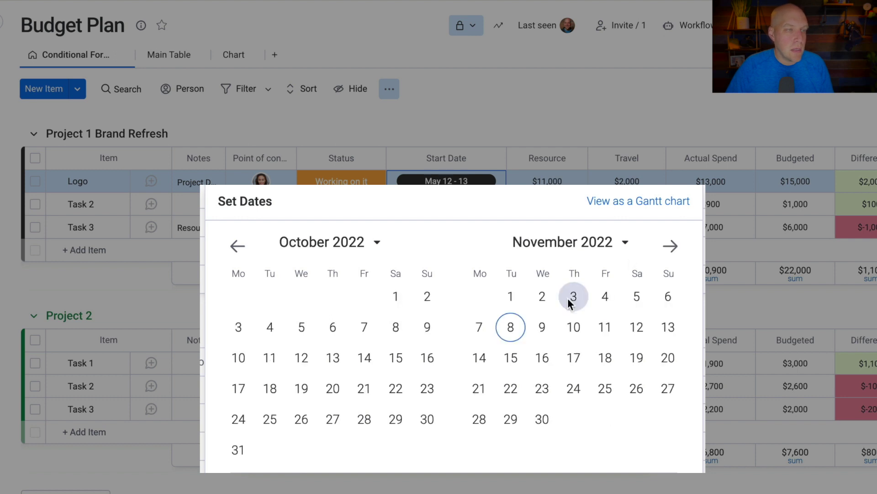
{"action": "left_click", "coordinate": [514, 333]}
{"action": "left_click", "coordinate": [544, 418]}
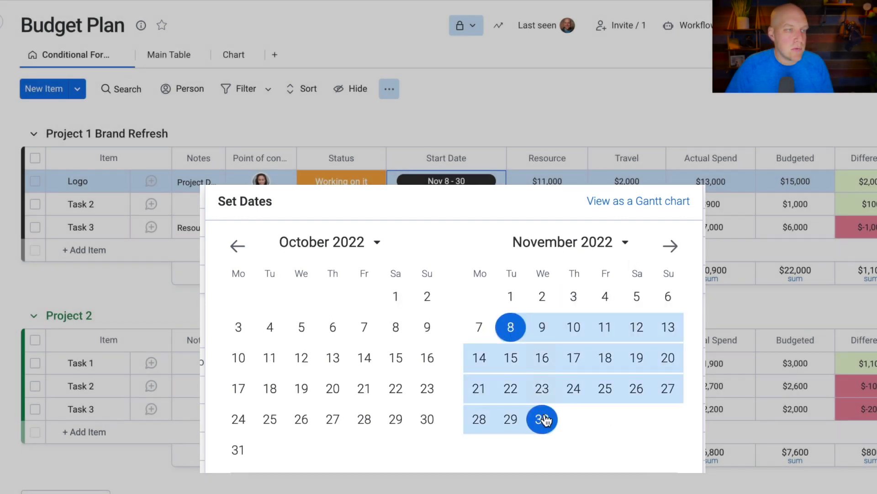
{"action": "left_click", "coordinate": [604, 105]}
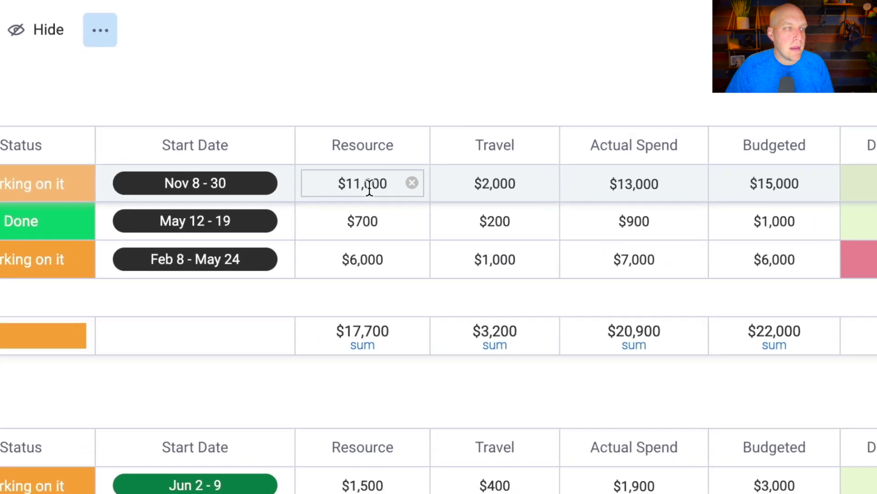
Set the Logo item's resource cost to $5,000 and its travel cost to $0.
{"action": "left_click", "coordinate": [369, 187]}
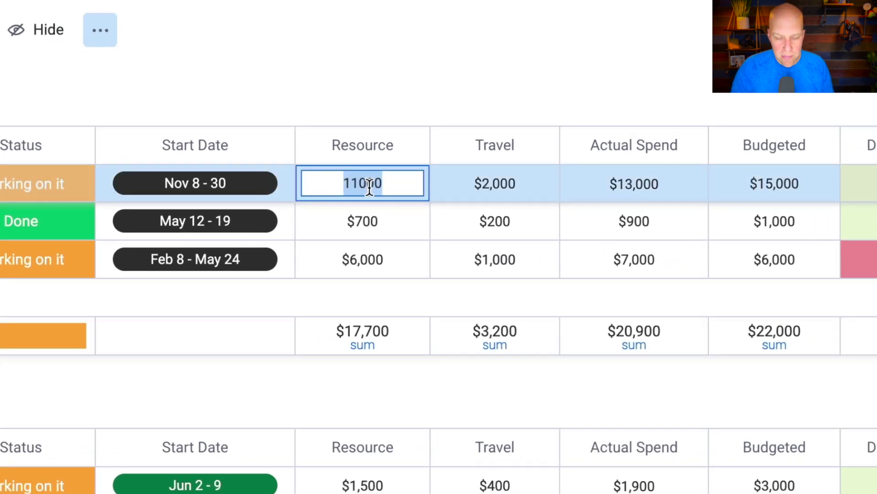
{"action": "type", "text": "5000"}
{"action": "key", "text": "Return"}
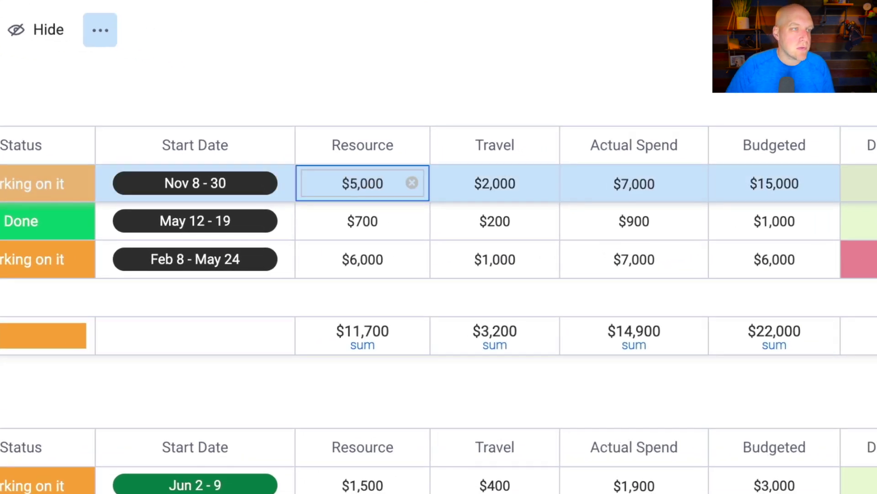
{"action": "scroll", "coordinate": [610, 207], "scroll_direction": "right", "scroll_amount": 5}
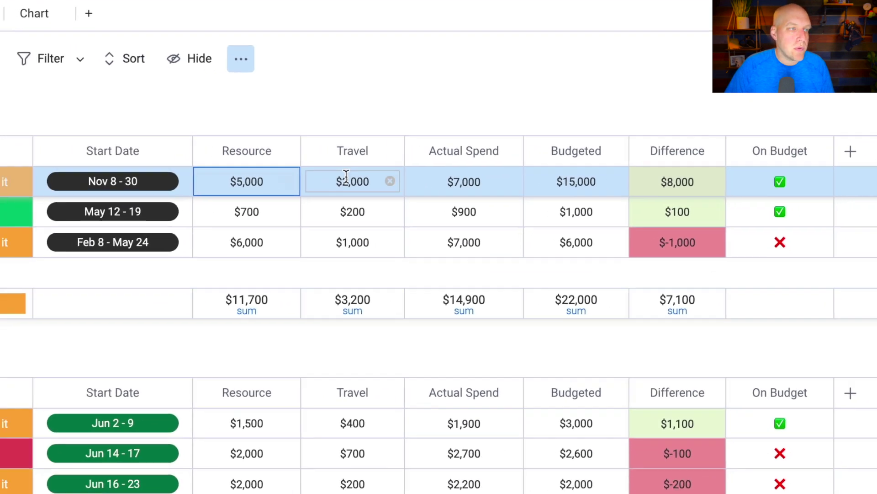
{"action": "left_click", "coordinate": [346, 176]}
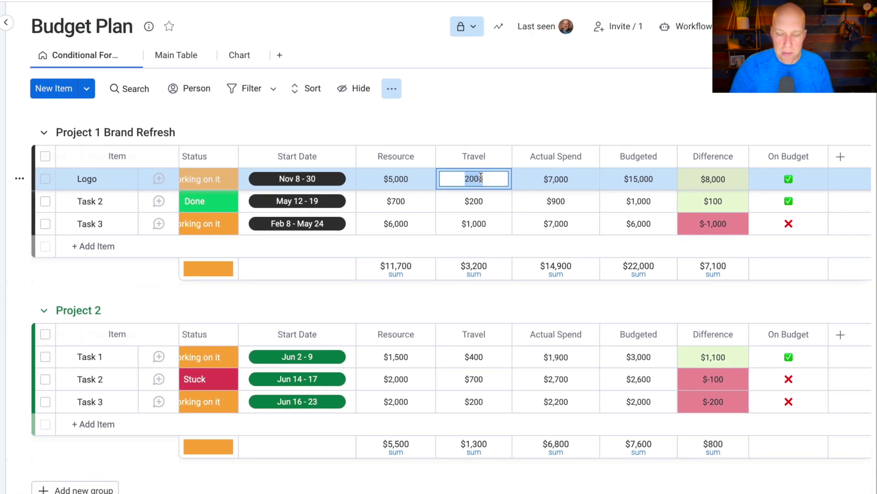
{"action": "type", "text": "0"}
{"action": "key", "text": "Return"}
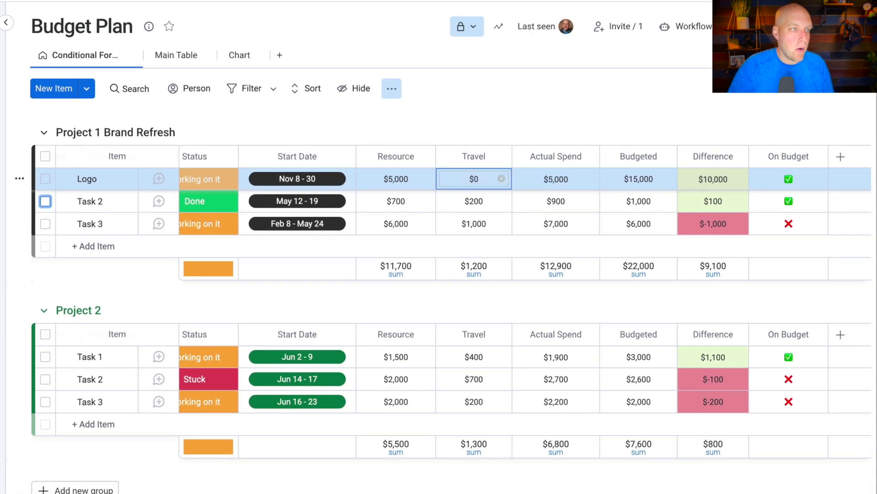
Set the Logo item's budgeted amount to $4,000 and view the chart.
{"action": "left_click", "coordinate": [644, 179]}
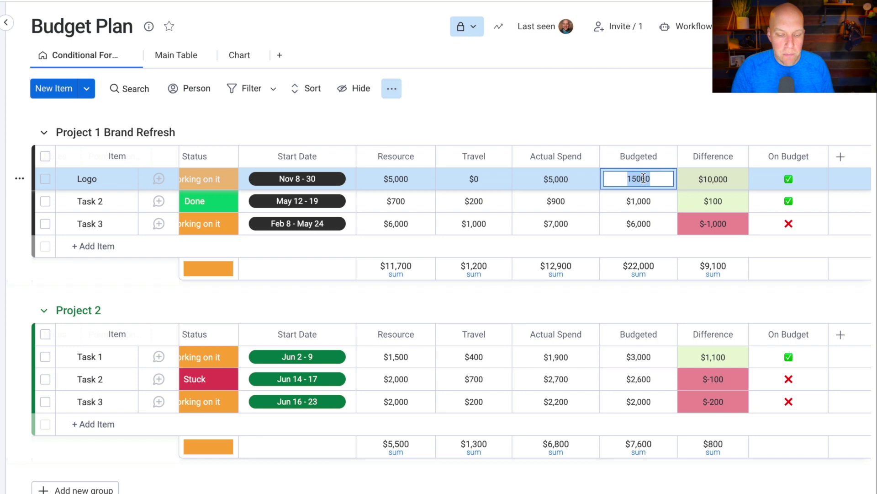
{"action": "type", "text": "4,000"}
{"action": "key", "text": "Return"}
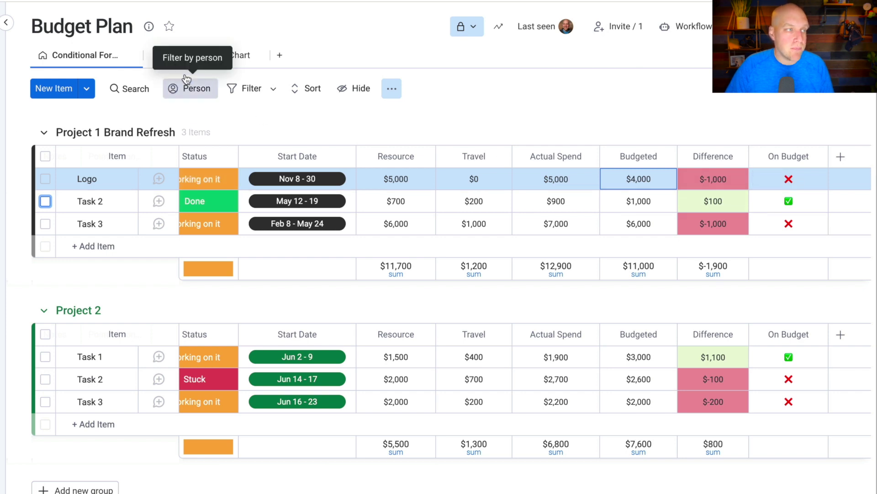
{"action": "left_click", "coordinate": [246, 56]}
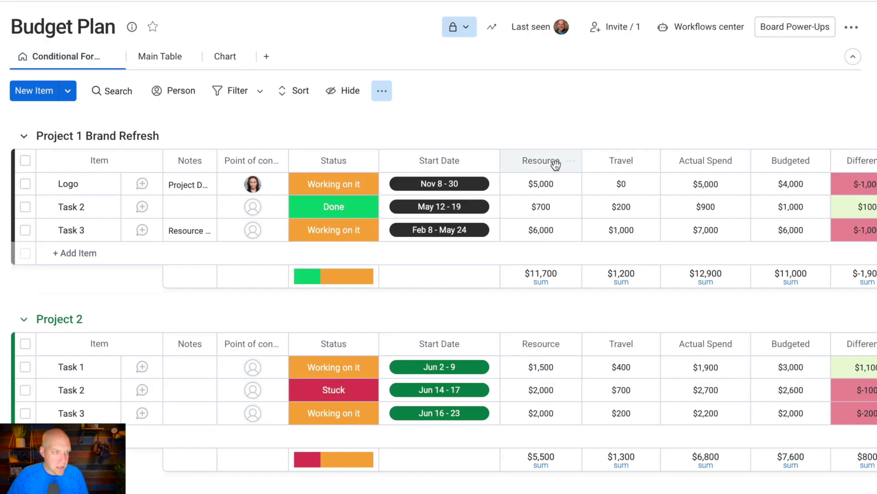
Set the Logo item's budgeted amount to $40,000 in the Brand Refresh group.
{"action": "left_click", "coordinate": [591, 203]}
{"action": "scroll", "coordinate": [589, 204], "scroll_direction": "right", "scroll_amount": 3}
{"action": "left_click", "coordinate": [637, 183]}
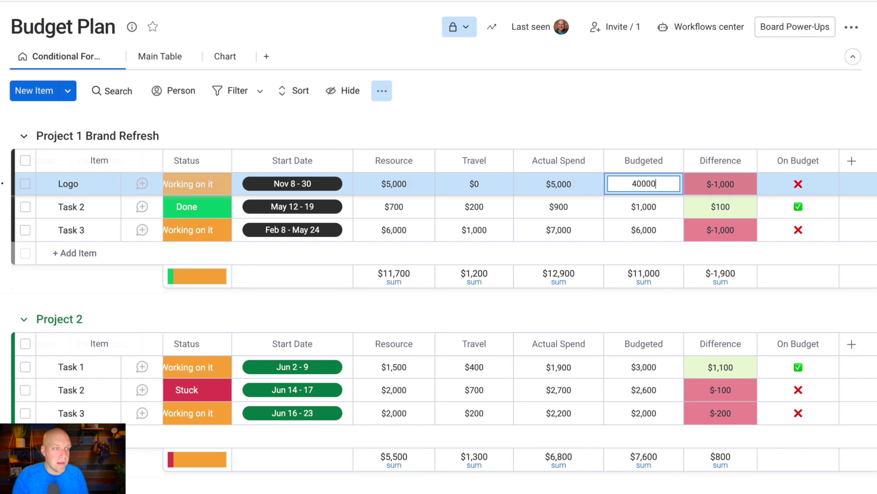
{"action": "type", "text": "40000"}
{"action": "key", "text": "Return"}
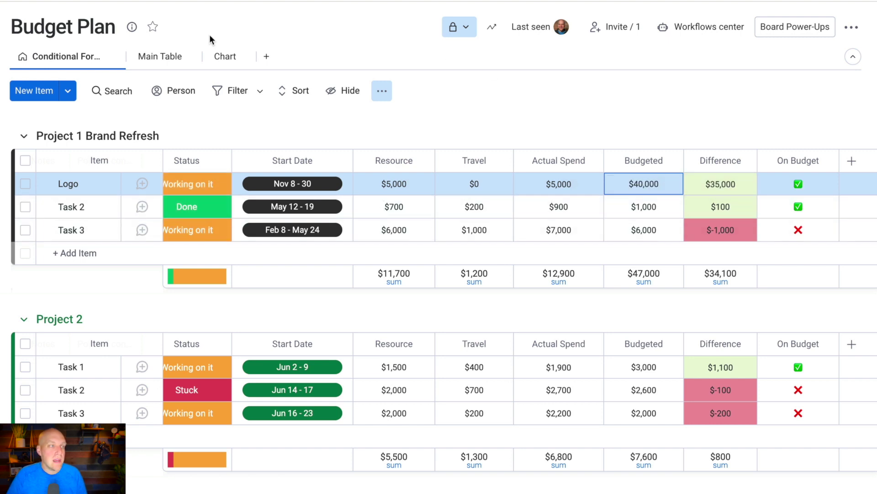
Examine the project spend difference and over/under budget charts, and return to the main table view.
{"action": "left_click", "coordinate": [219, 60]}
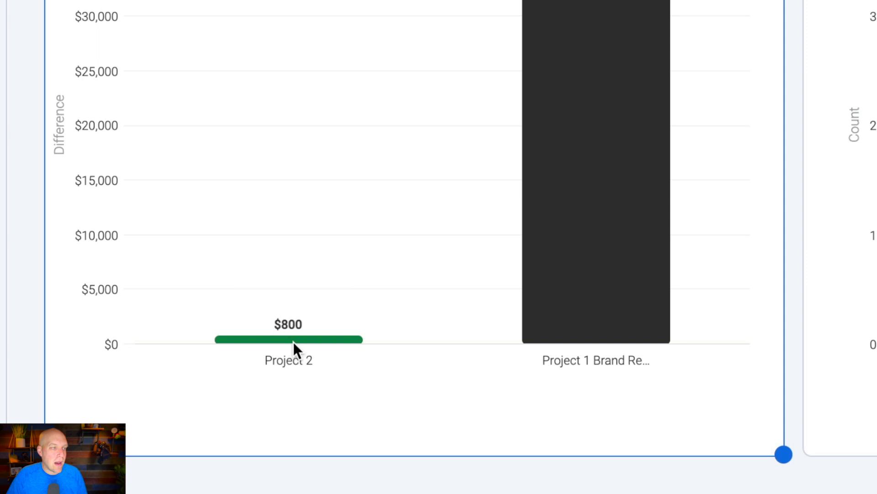
{"action": "mouse_move", "coordinate": [151, 415]}
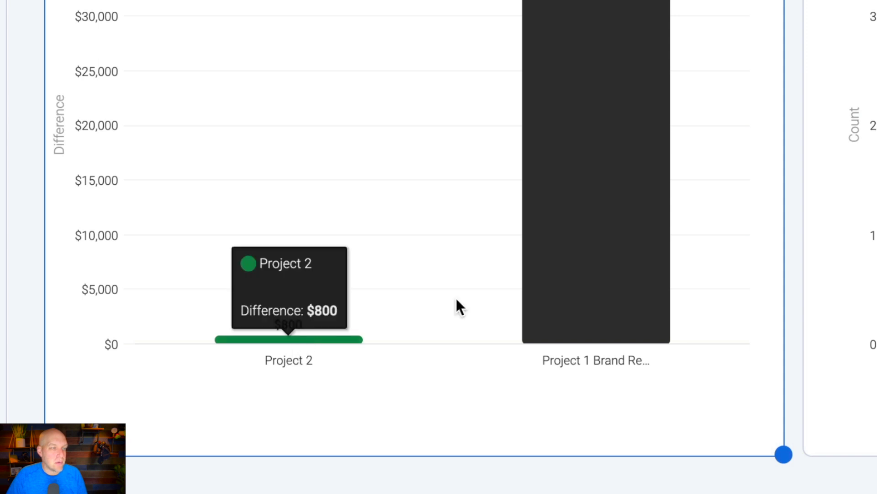
{"action": "left_click", "coordinate": [876, 89]}
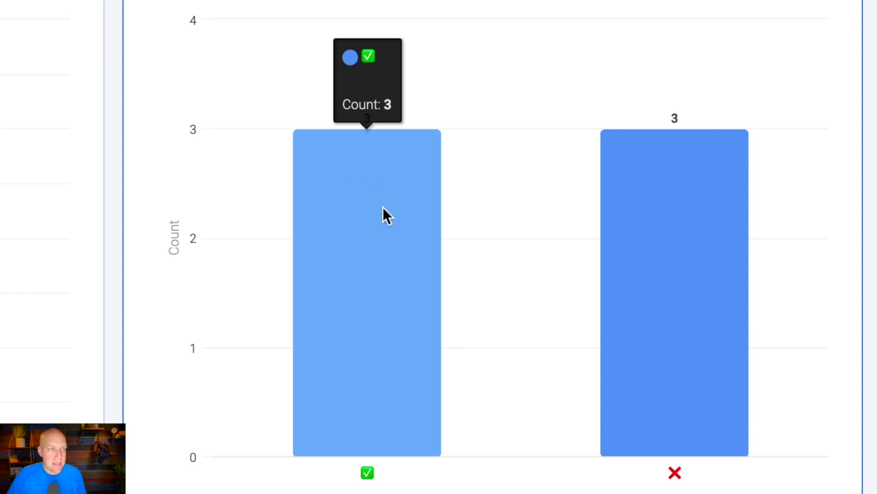
{"action": "mouse_move", "coordinate": [648, 246]}
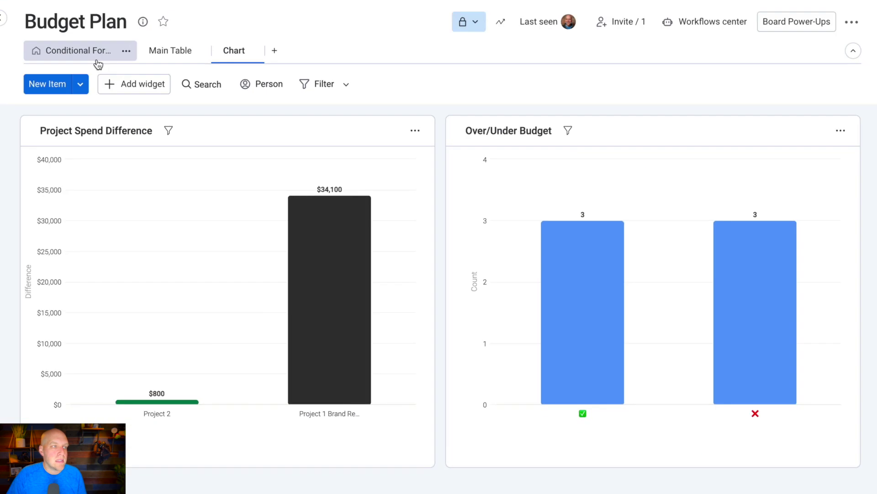
{"action": "left_click", "coordinate": [174, 51]}
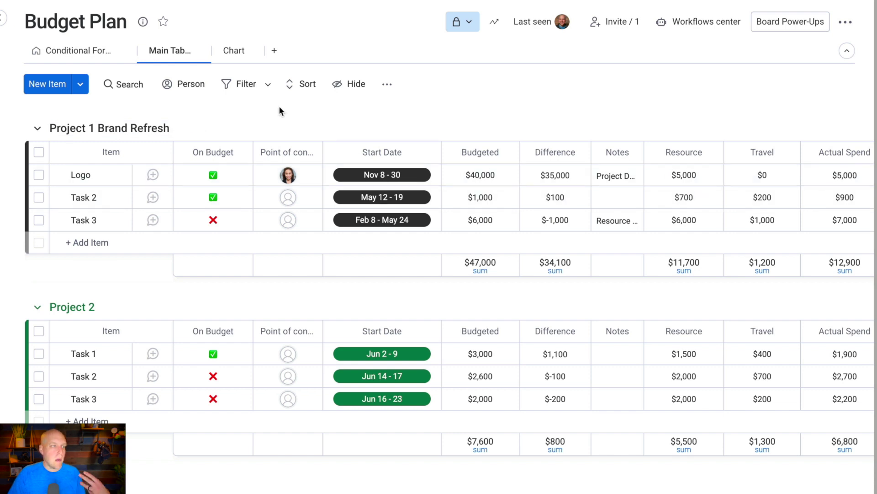
Set the Logo item's status to Stuck in the conditional formatting view of the board.
{"action": "left_click", "coordinate": [58, 51]}
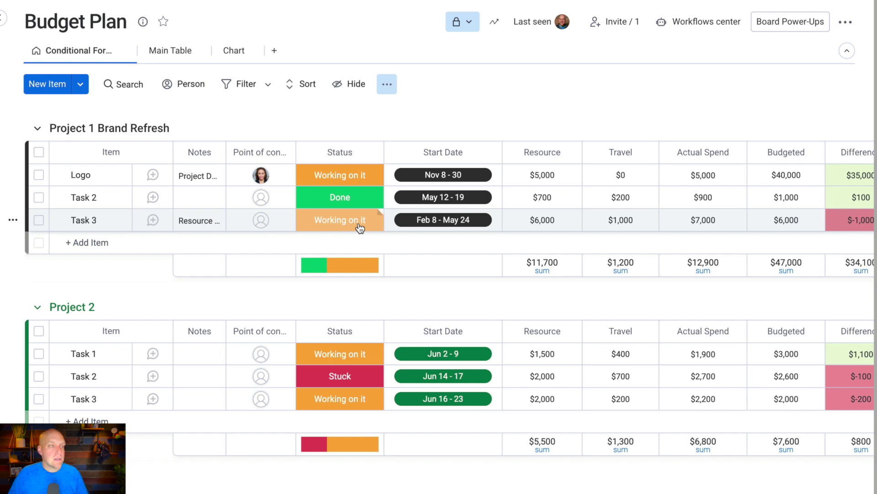
{"action": "left_click", "coordinate": [345, 174]}
{"action": "left_click", "coordinate": [337, 213]}
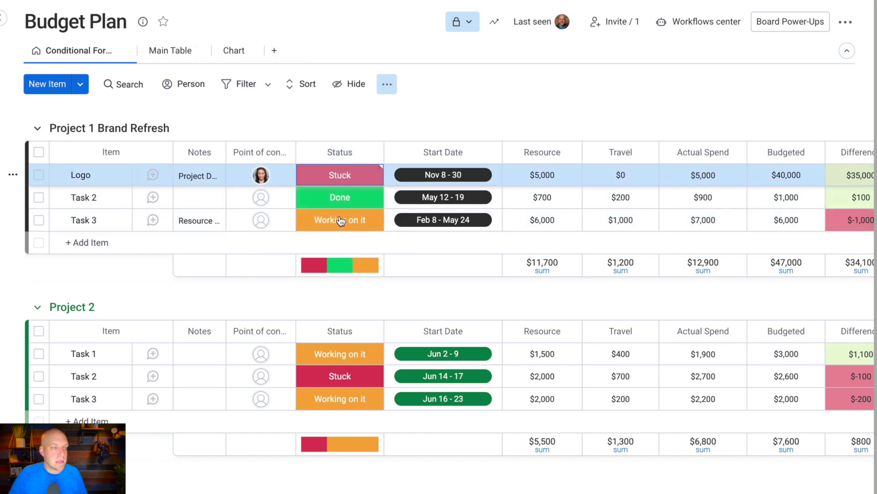
{"action": "mouse_move", "coordinate": [315, 272]}
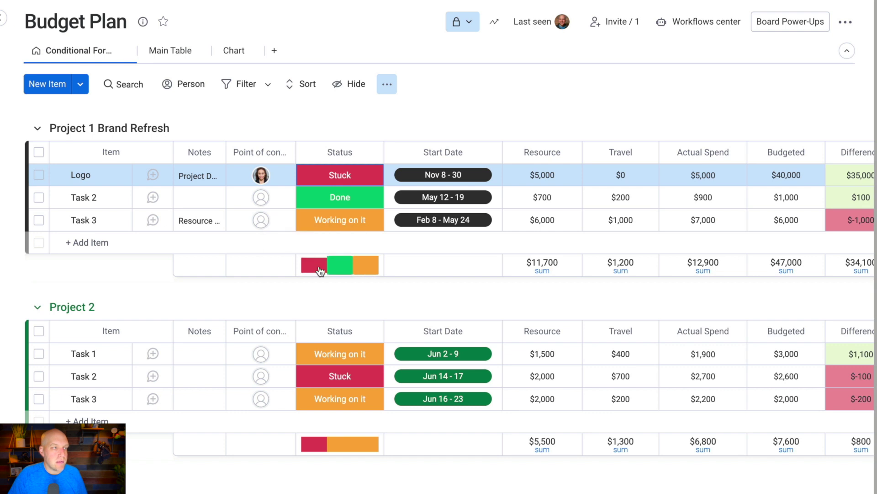
{"action": "mouse_move", "coordinate": [316, 450]}
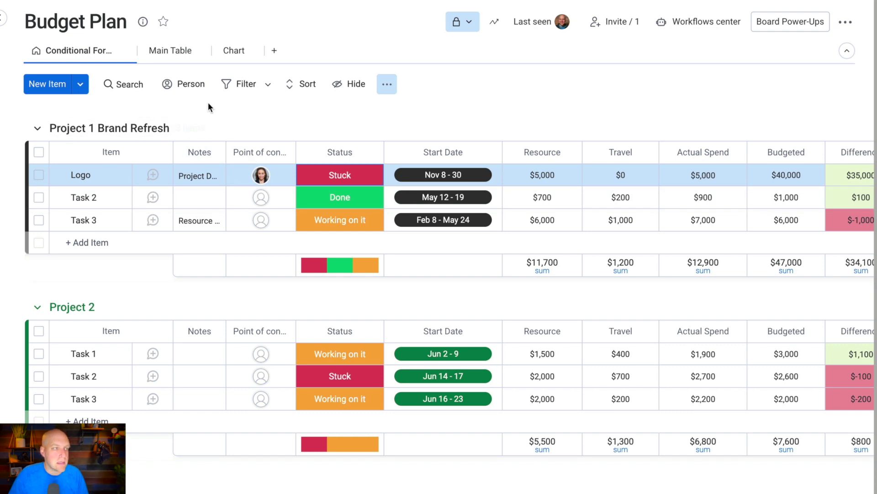
Filter the board to show only the items whose status is Stuck.
{"action": "left_click", "coordinate": [230, 85]}
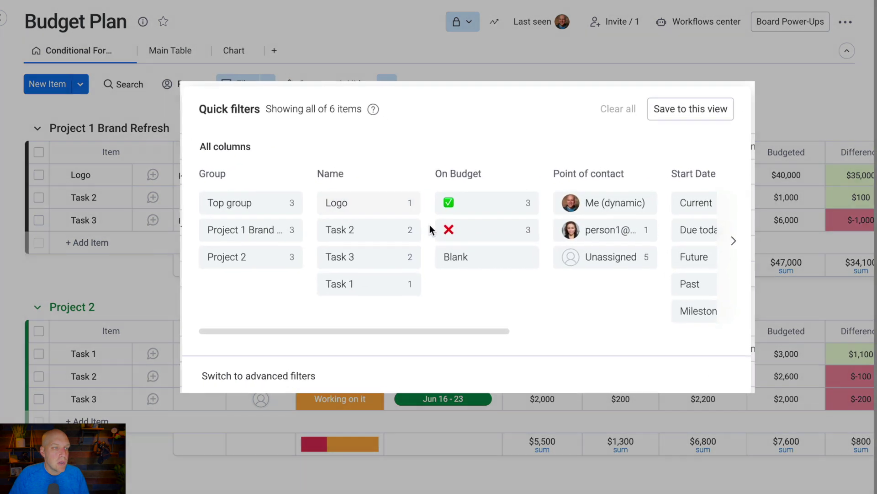
{"action": "scroll", "coordinate": [430, 229], "scroll_direction": "right", "scroll_amount": 5}
{"action": "scroll", "coordinate": [428, 225], "scroll_direction": "right", "scroll_amount": 3}
{"action": "scroll", "coordinate": [428, 225], "scroll_direction": "left", "scroll_amount": 5}
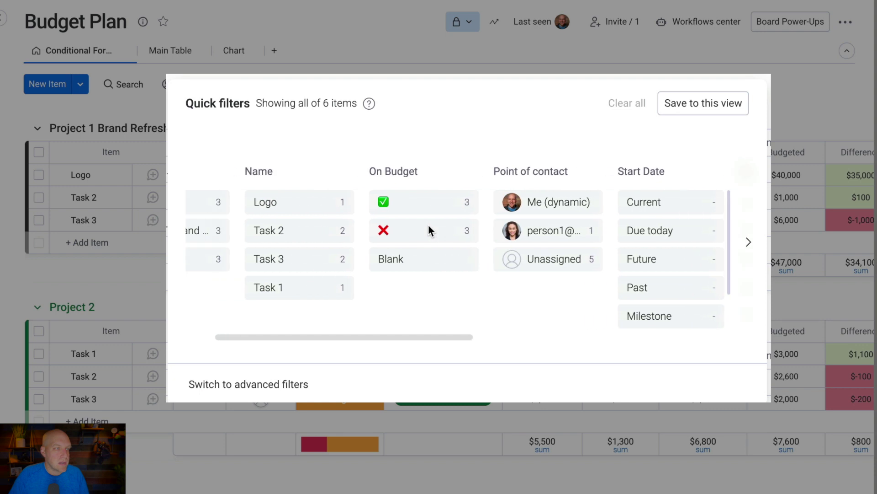
{"action": "scroll", "coordinate": [429, 230], "scroll_direction": "left", "scroll_amount": 3}
{"action": "scroll", "coordinate": [428, 230], "scroll_direction": "right", "scroll_amount": 10}
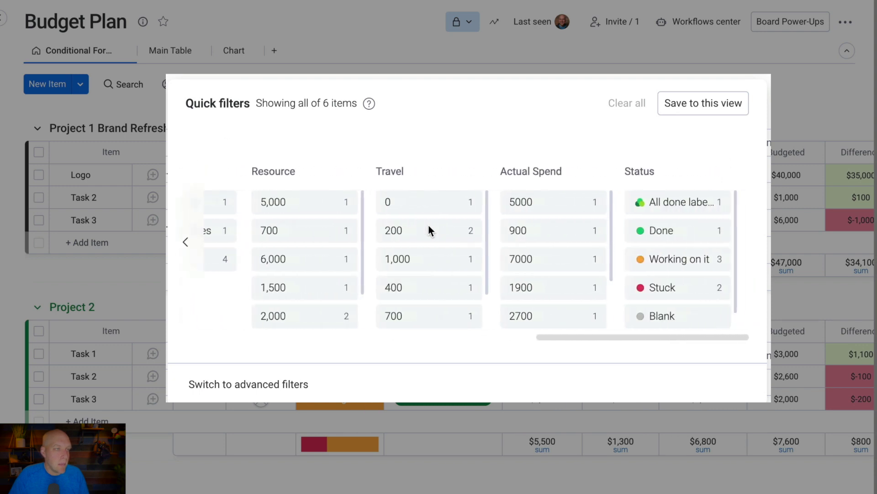
{"action": "left_click", "coordinate": [694, 287]}
{"action": "left_click", "coordinate": [700, 91]}
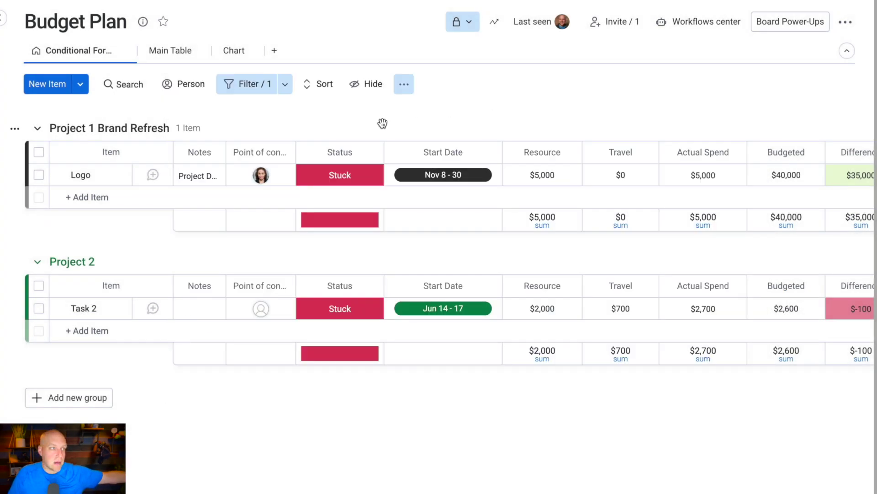
{"action": "scroll", "coordinate": [569, 234], "scroll_direction": "down", "scroll_amount": 1}
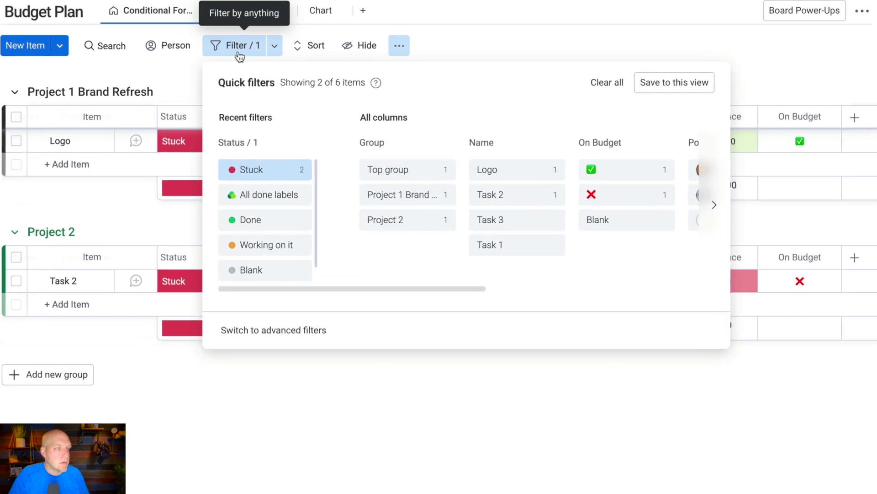
Replace the Stuck status filter with an On Budget filter for the red X items.
{"action": "left_click", "coordinate": [252, 165]}
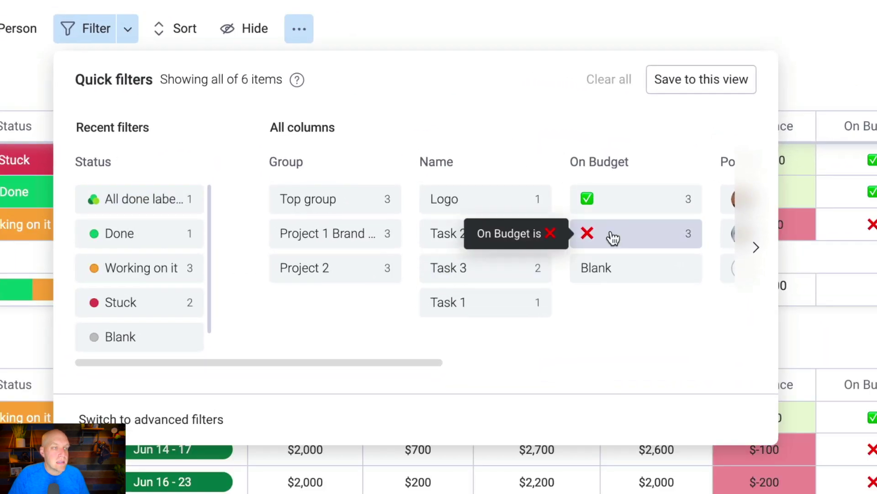
{"action": "left_click", "coordinate": [612, 235]}
{"action": "left_click", "coordinate": [827, 74]}
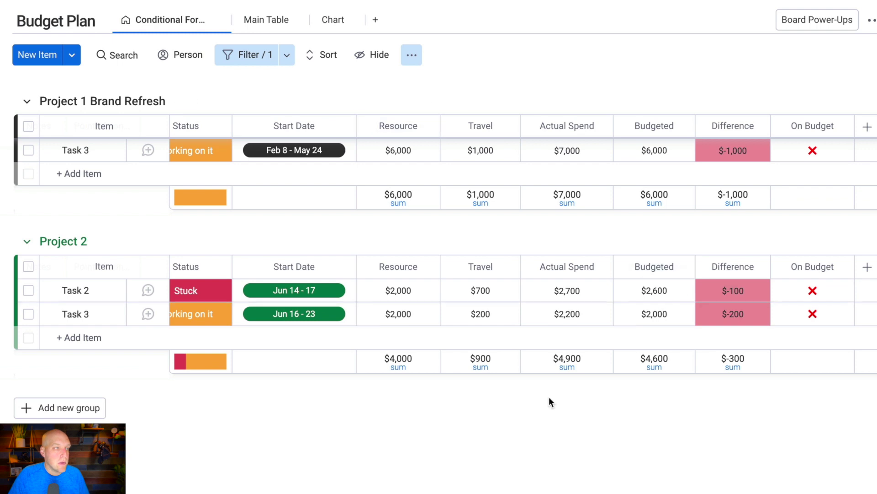
{"action": "scroll", "coordinate": [549, 397], "scroll_direction": "up", "scroll_amount": 1}
{"action": "scroll", "coordinate": [549, 397], "scroll_direction": "left", "scroll_amount": 2}
{"action": "scroll", "coordinate": [549, 397], "scroll_direction": "down", "scroll_amount": 1}
{"action": "scroll", "coordinate": [549, 397], "scroll_direction": "up", "scroll_amount": 1}
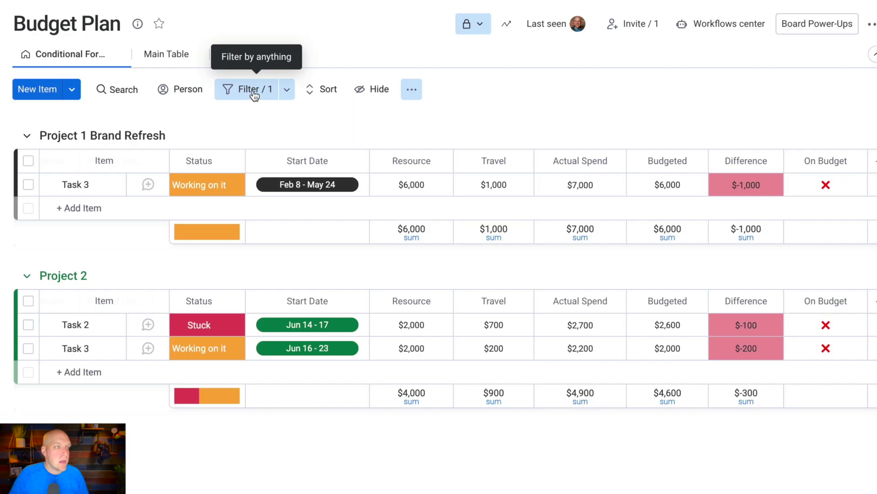
Remove the On Budget filter so all board items are listed.
{"action": "left_click", "coordinate": [251, 91]}
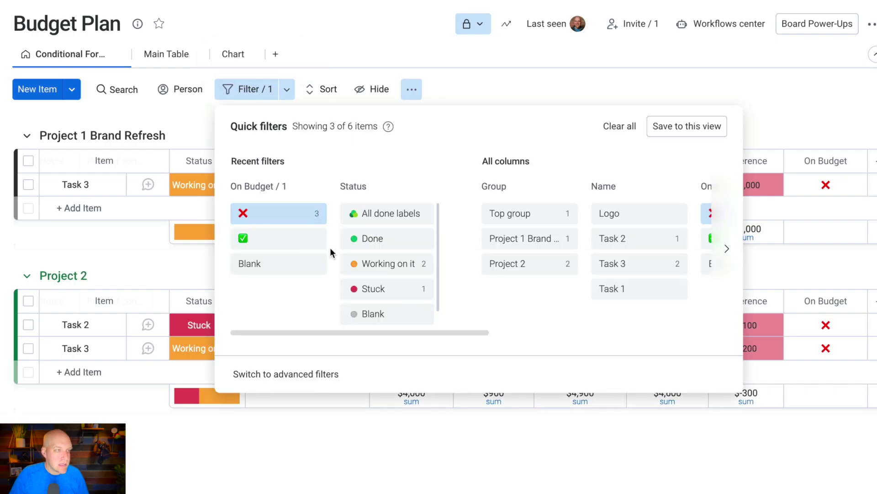
{"action": "left_click", "coordinate": [276, 211]}
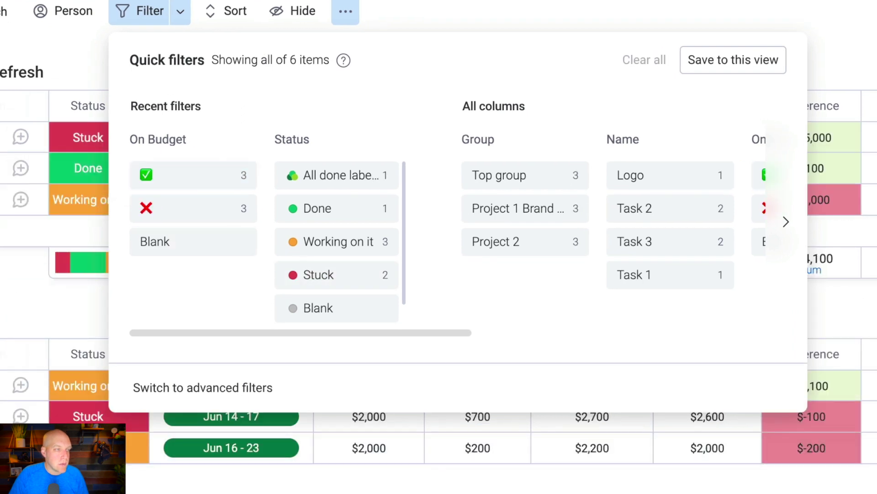
{"action": "key", "text": "Escape"}
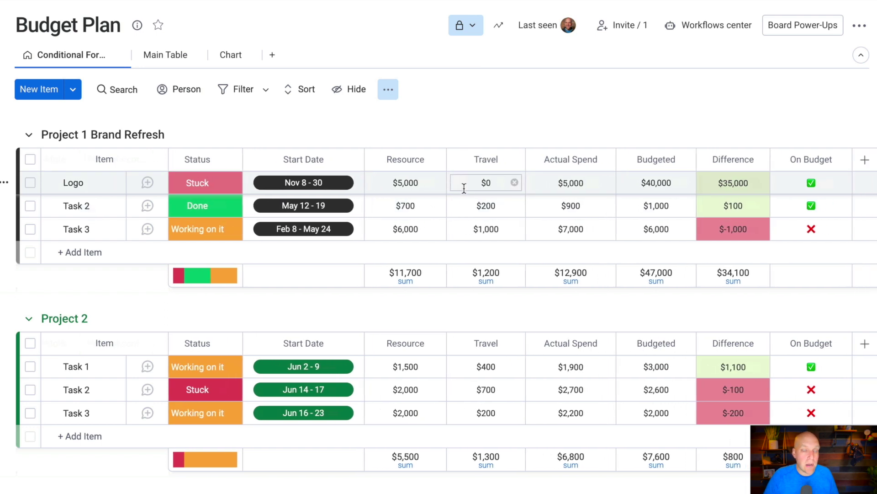
Set the Logo item's budgeted amount to $5,001.
{"action": "left_click", "coordinate": [491, 183]}
{"action": "left_click", "coordinate": [650, 182]}
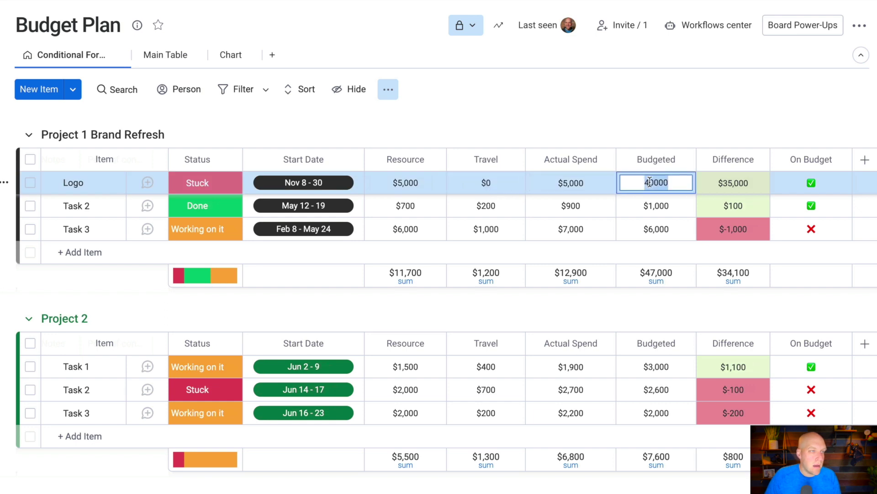
{"action": "type", "text": "5,001"}
{"action": "key", "text": "Return"}
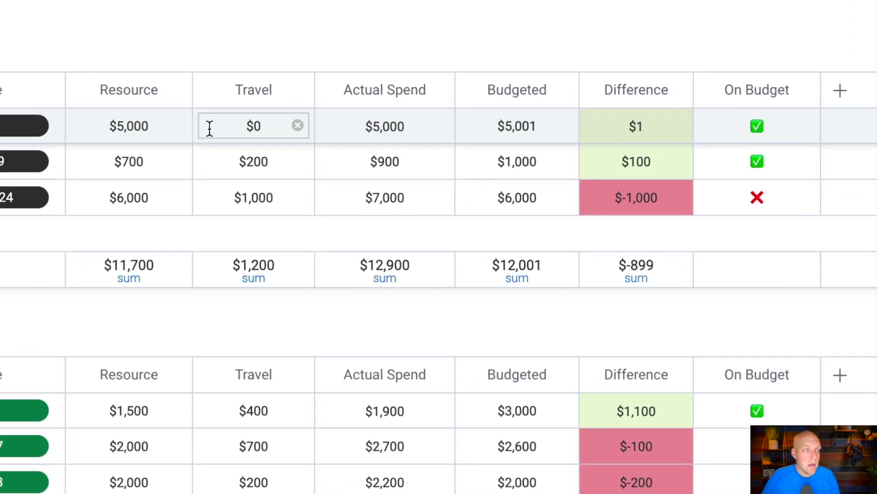
Set the Logo item's travel cost to $50.
{"action": "left_click", "coordinate": [509, 123]}
{"action": "left_click", "coordinate": [258, 121]}
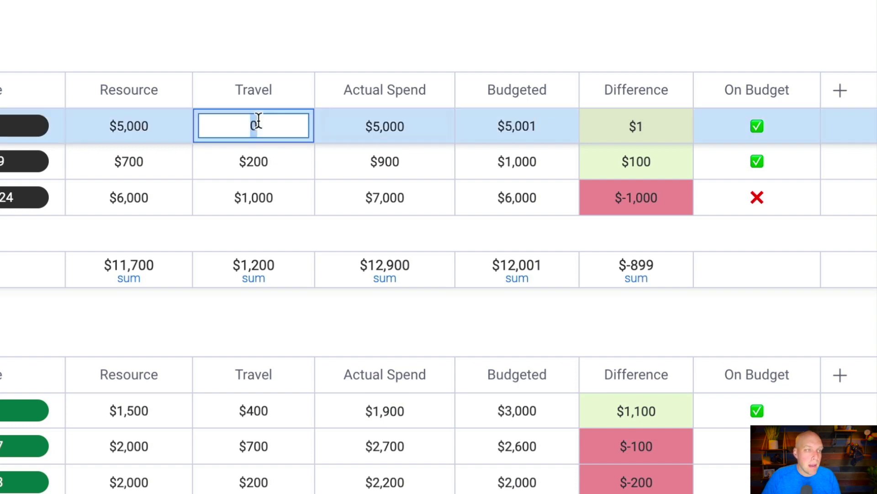
{"action": "type", "text": "50"}
{"action": "key", "text": "Return"}
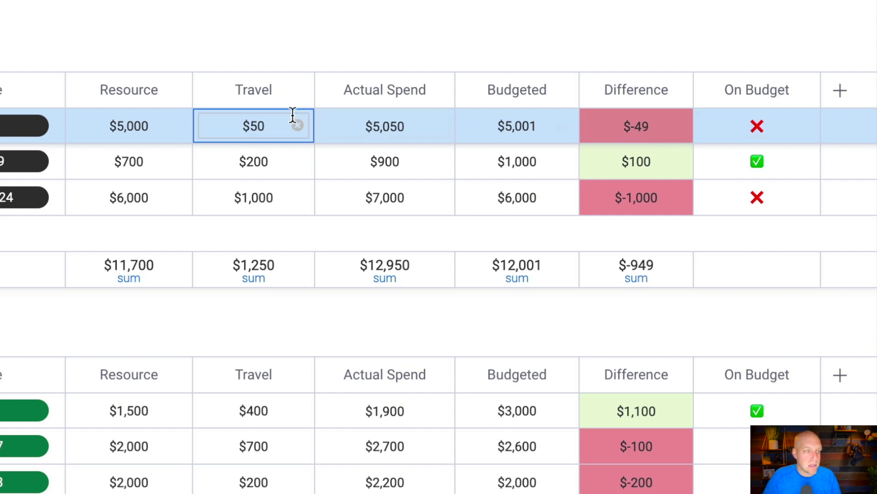
Set the Logo item's travel cost back to $0.
{"action": "left_click", "coordinate": [261, 125]}
{"action": "type", "text": "0"}
{"action": "key", "text": "Return"}
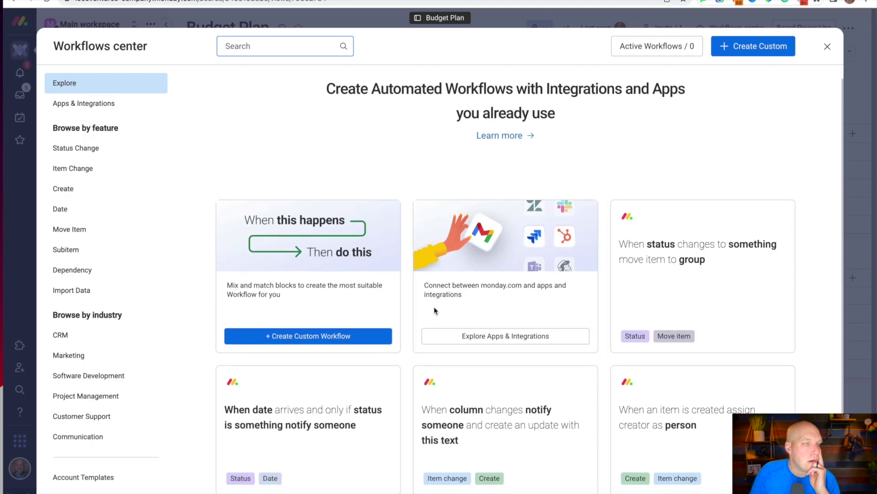
{"action": "scroll", "coordinate": [435, 308], "scroll_direction": "down", "scroll_amount": 2}
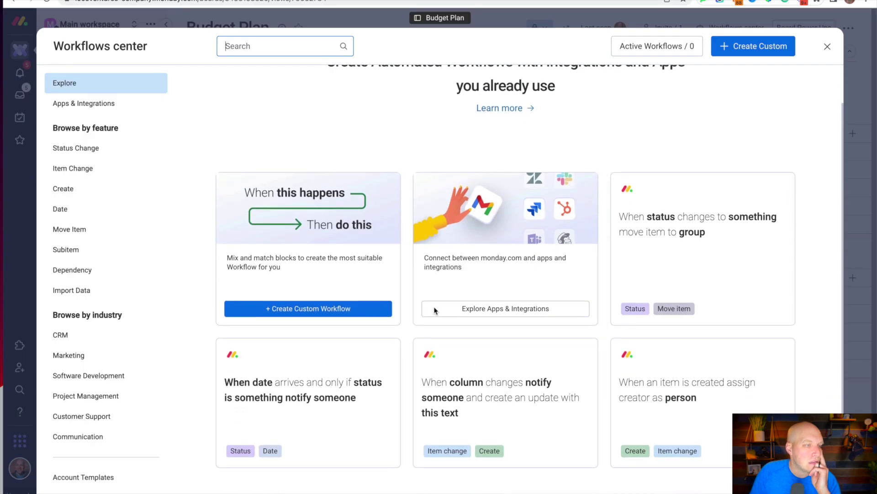
{"action": "left_click", "coordinate": [475, 396]}
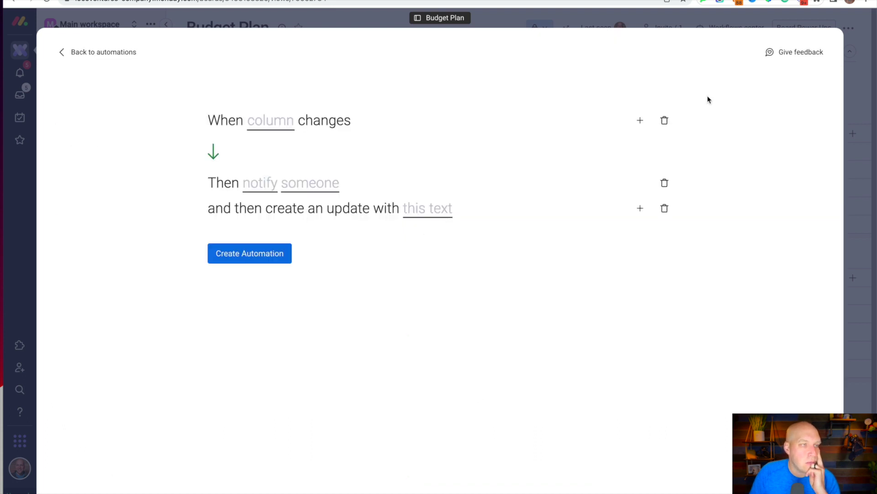
{"action": "left_click", "coordinate": [275, 127]}
{"action": "left_click", "coordinate": [315, 221]}
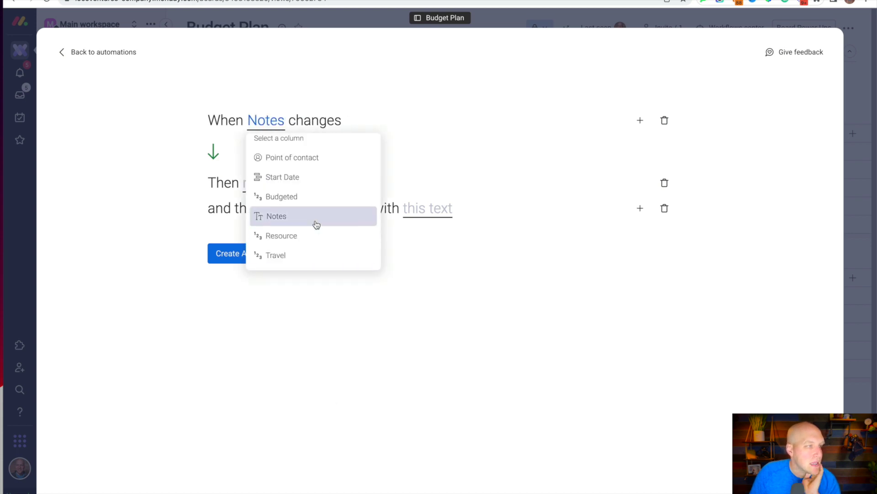
{"action": "scroll", "coordinate": [317, 225], "scroll_direction": "down", "scroll_amount": 1}
{"action": "scroll", "coordinate": [316, 224], "scroll_direction": "up", "scroll_amount": 1}
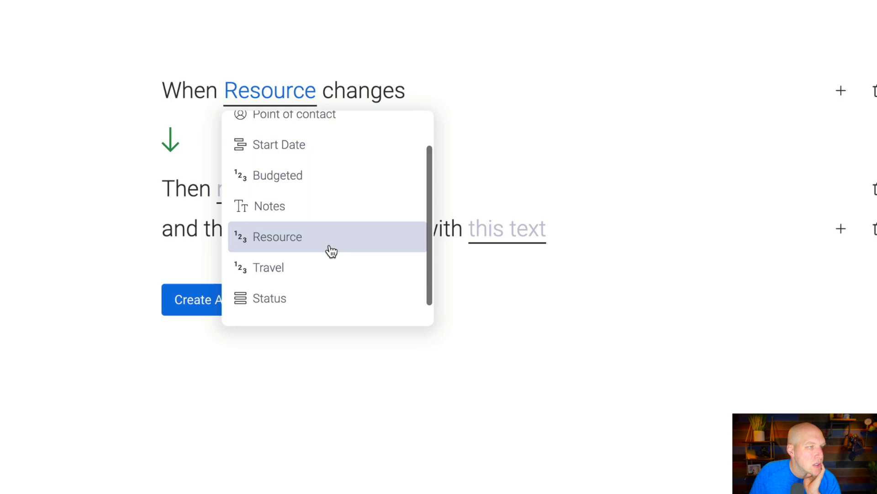
{"action": "scroll", "coordinate": [300, 249], "scroll_direction": "down", "scroll_amount": 1}
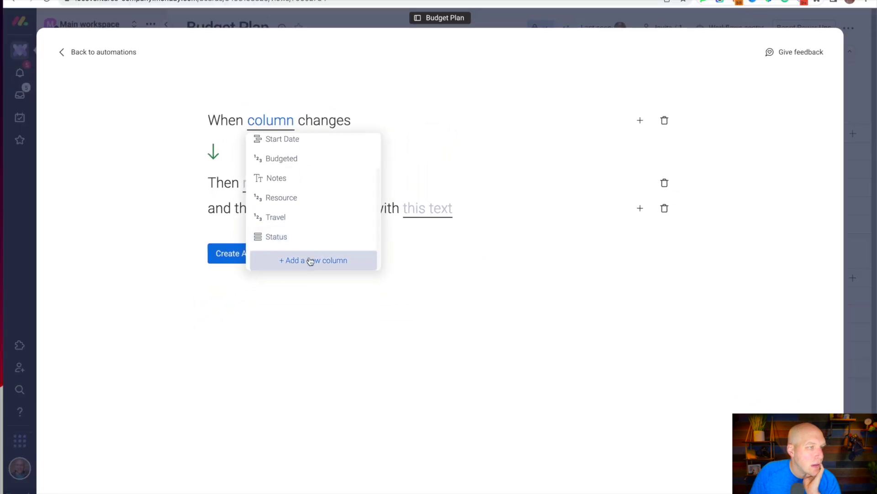
{"action": "left_click", "coordinate": [311, 261]}
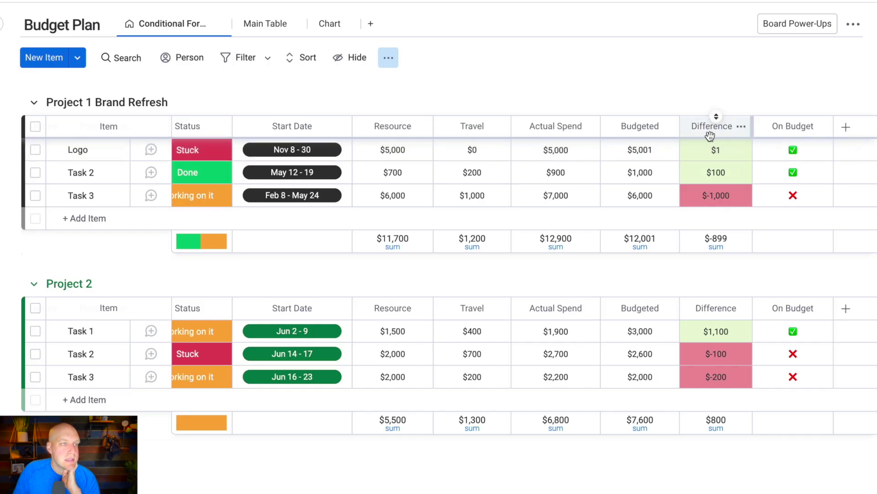
Start an automation from the column-change template that notifies someone and creates an update, using Travel as the trigger column.
{"action": "scroll", "coordinate": [713, 156], "scroll_direction": "up", "scroll_amount": 2}
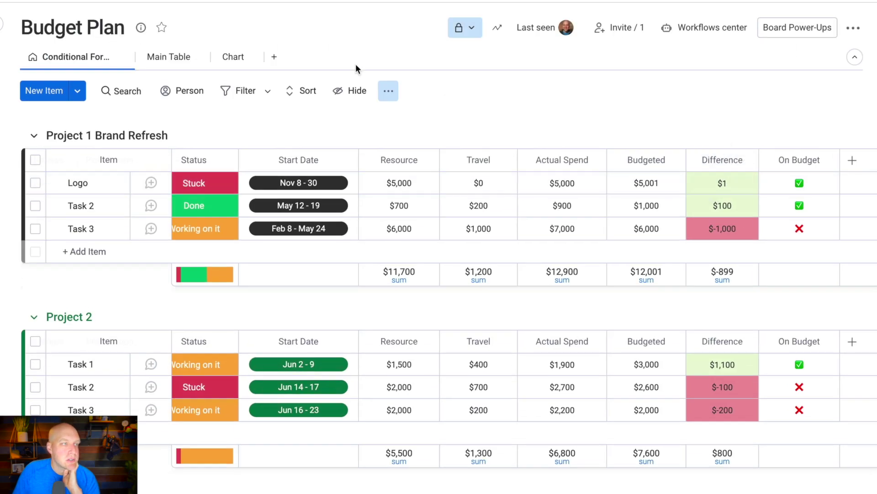
{"action": "left_click", "coordinate": [710, 28]}
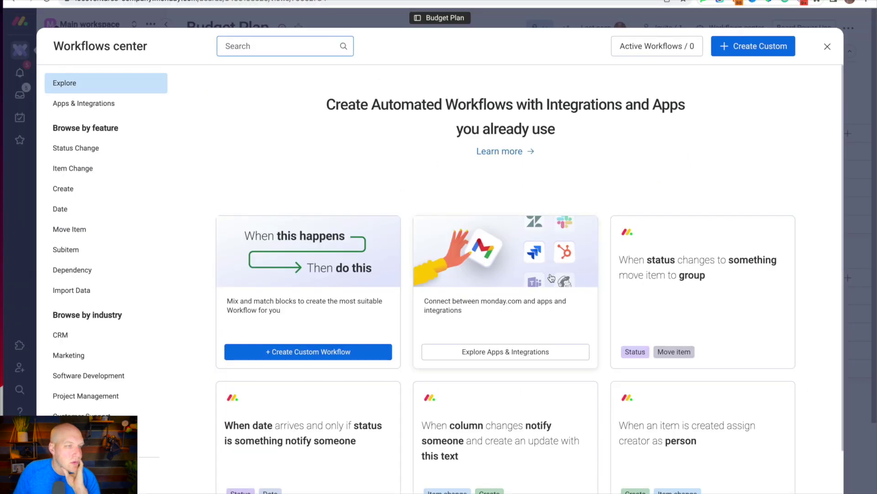
{"action": "scroll", "coordinate": [686, 288], "scroll_direction": "down", "scroll_amount": 1}
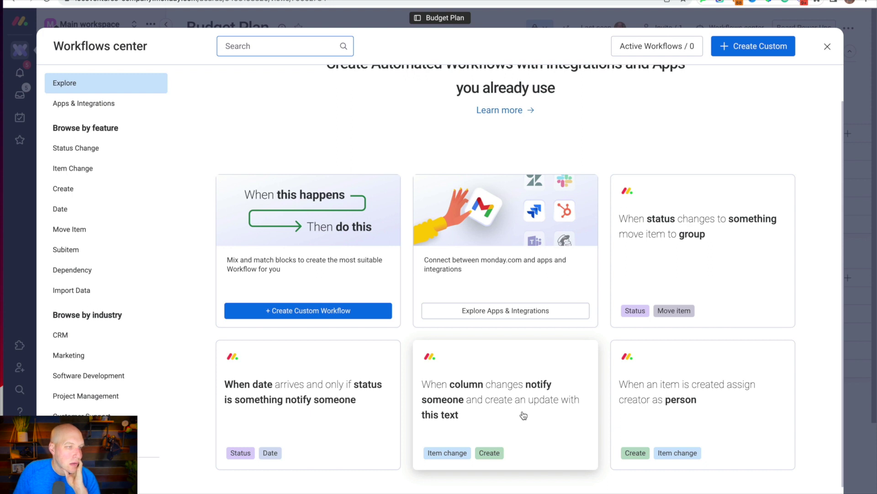
{"action": "left_click", "coordinate": [502, 398]}
{"action": "left_click", "coordinate": [282, 123]}
{"action": "left_click", "coordinate": [282, 123]}
{"action": "left_click", "coordinate": [281, 122]}
{"action": "left_click", "coordinate": [279, 216]}
{"action": "scroll", "coordinate": [289, 221], "scroll_direction": "down", "scroll_amount": 1}
{"action": "scroll", "coordinate": [288, 221], "scroll_direction": "down", "scroll_amount": 1}
{"action": "left_click", "coordinate": [289, 220]}
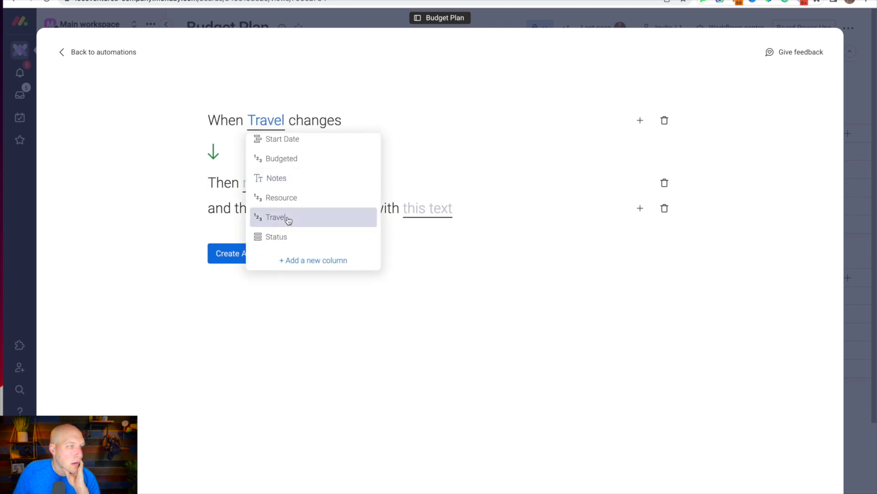
Build the notification message from the Item Name and User Name fields and choose yourself as its recipient.
{"action": "left_click", "coordinate": [261, 184]}
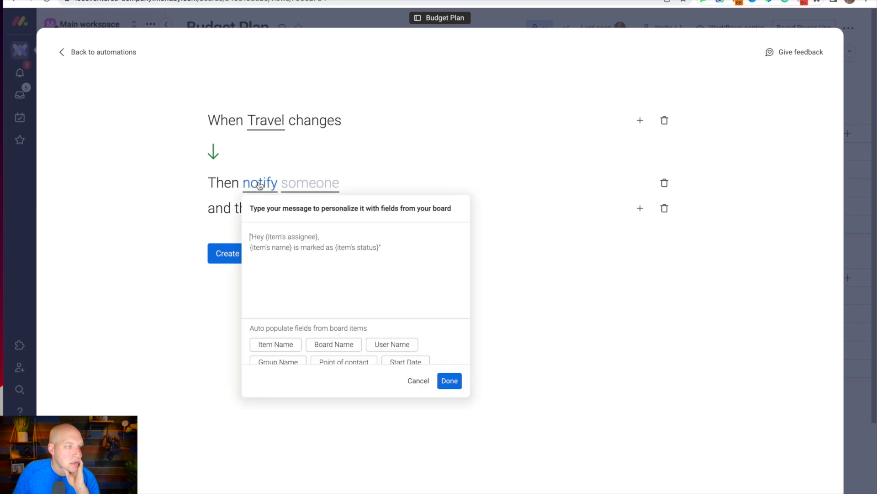
{"action": "left_click", "coordinate": [281, 344]}
{"action": "scroll", "coordinate": [362, 341], "scroll_direction": "down", "scroll_amount": 1}
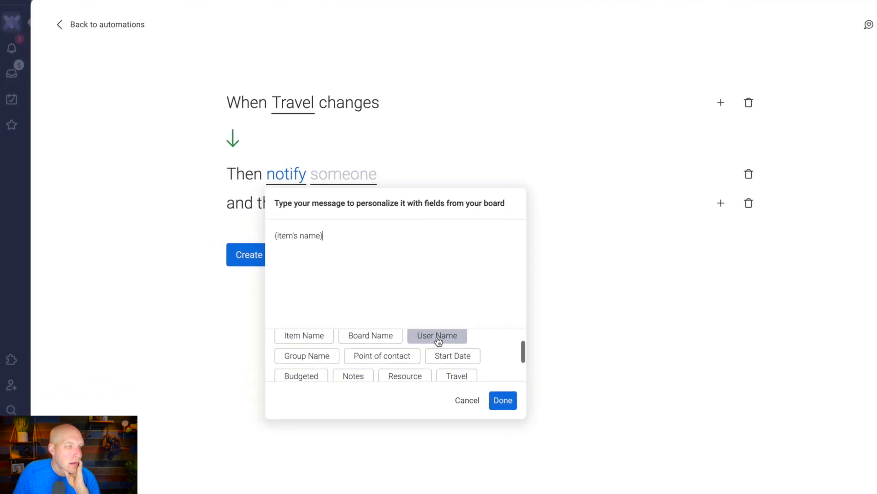
{"action": "left_click", "coordinate": [438, 341]}
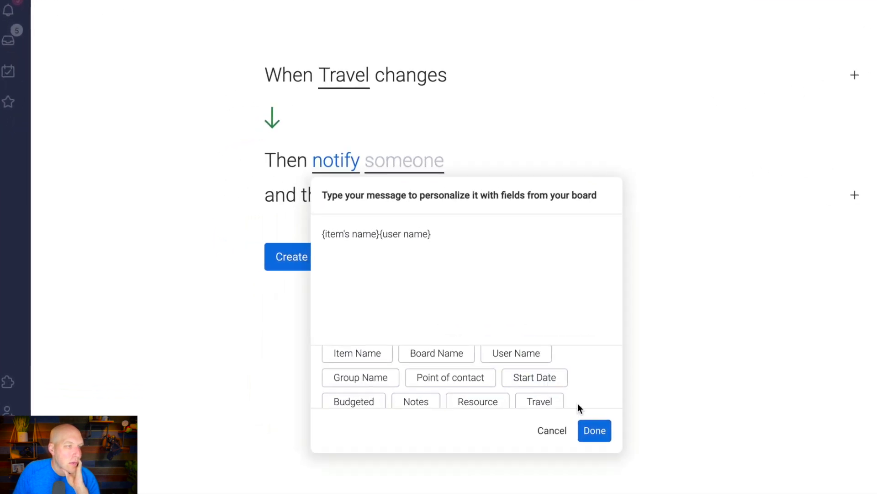
{"action": "left_click", "coordinate": [503, 400]}
{"action": "left_click", "coordinate": [400, 167]}
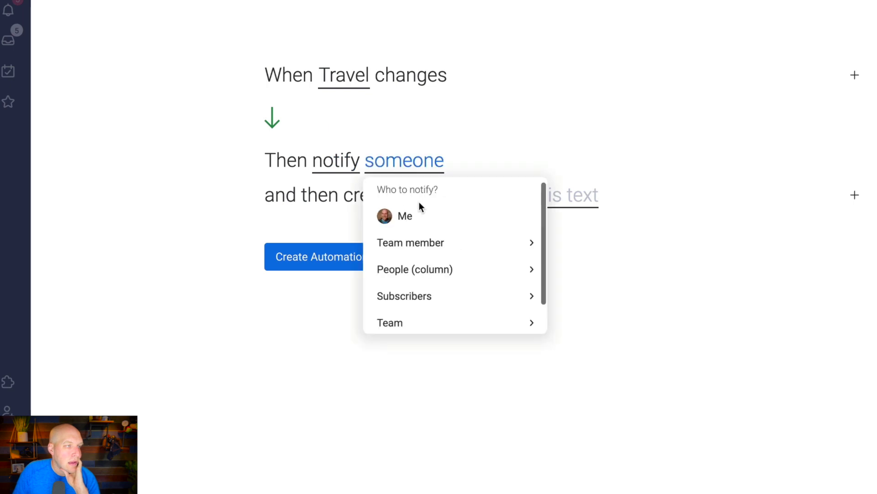
{"action": "left_click", "coordinate": [420, 206]}
Set the update text to "Hey {item's name} the {item's Travel} budget has changed." and create the automation.
{"action": "left_click", "coordinate": [579, 202]}
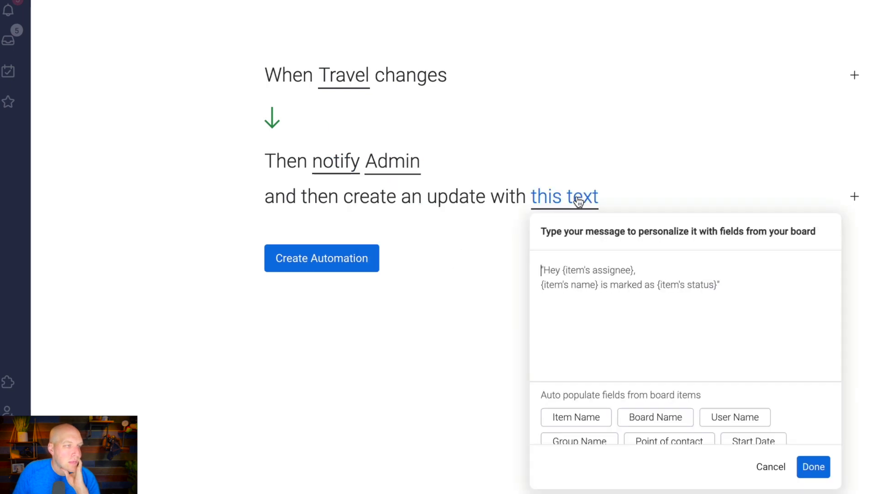
{"action": "type", "text": "Hey"}
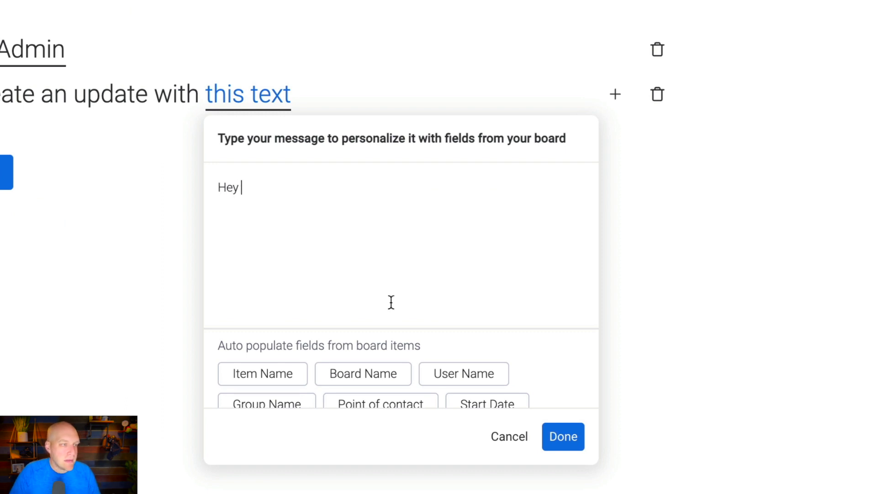
{"action": "scroll", "coordinate": [399, 348], "scroll_direction": "down", "scroll_amount": 1}
{"action": "left_click", "coordinate": [280, 352]}
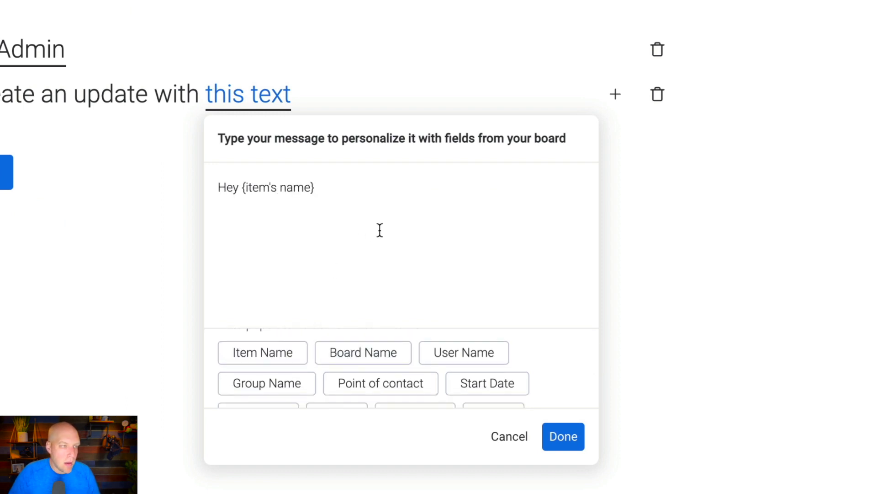
{"action": "scroll", "coordinate": [473, 365], "scroll_direction": "down", "scroll_amount": 3}
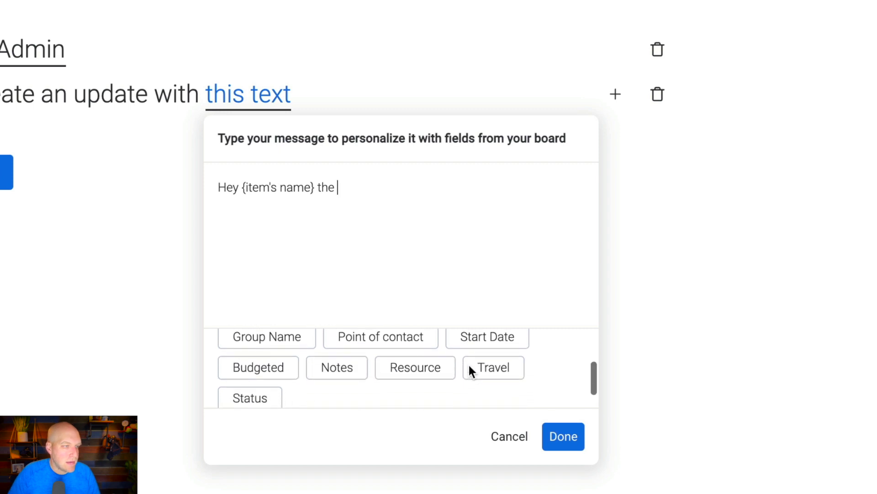
{"action": "left_click", "coordinate": [493, 351]}
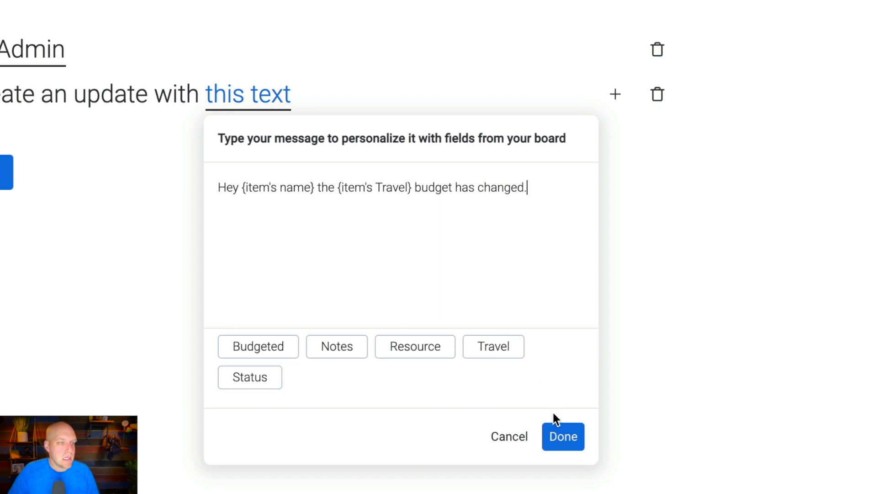
{"action": "left_click", "coordinate": [565, 433]}
{"action": "left_click", "coordinate": [249, 253]}
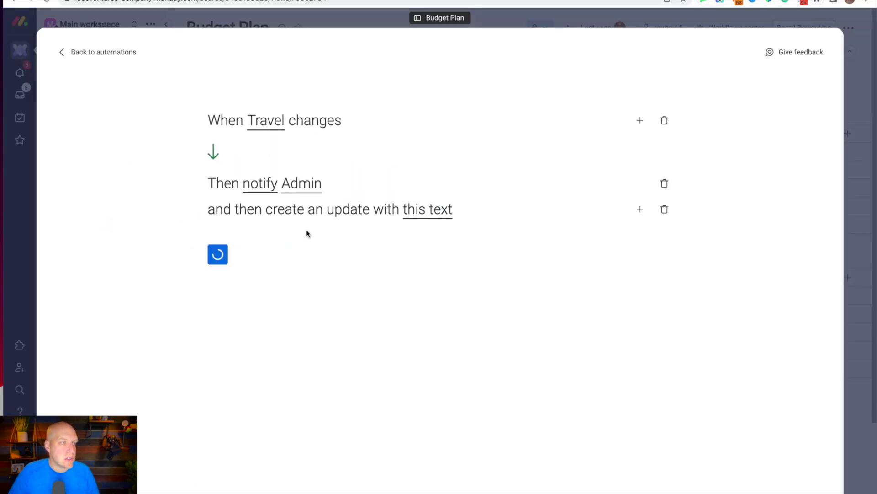